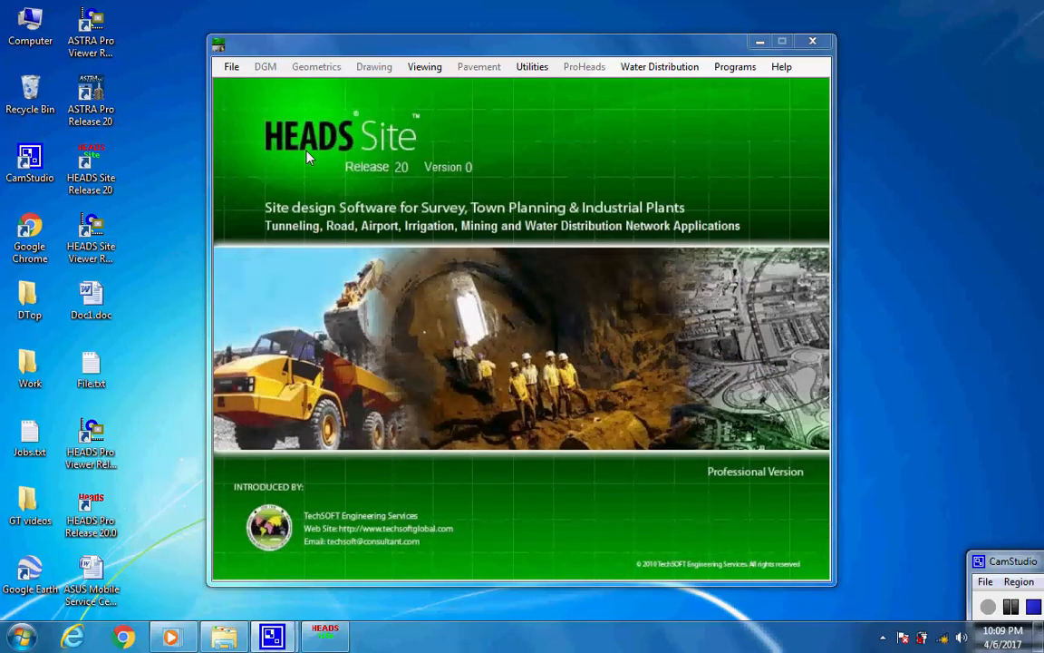
# Set the working folder to the Work folder on the Desktop.
pyautogui.click(231, 68)
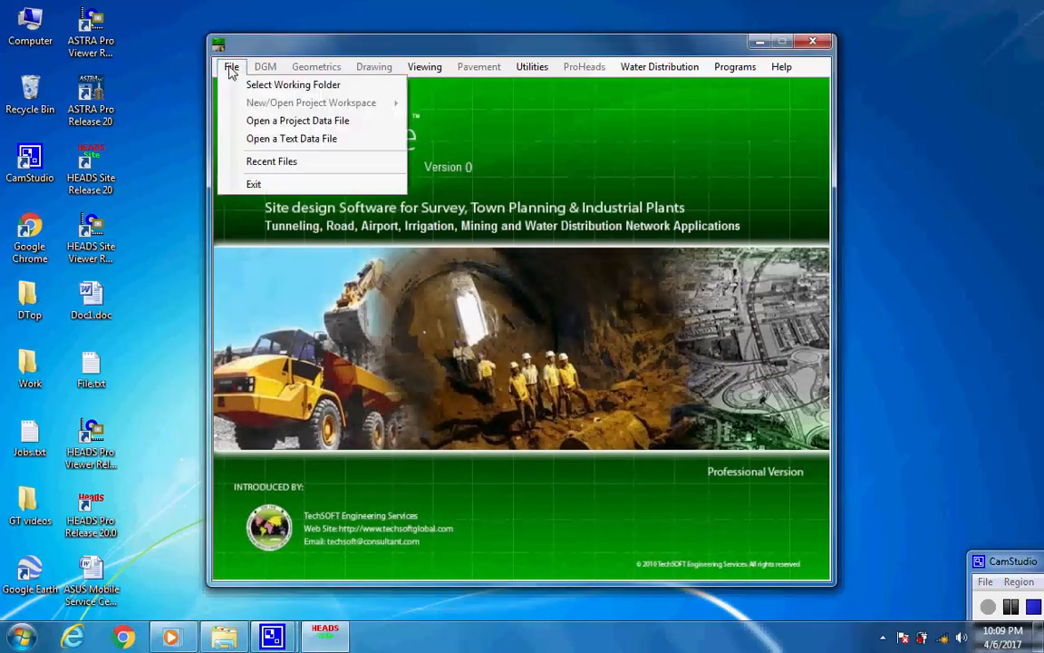
pyautogui.click(320, 84)
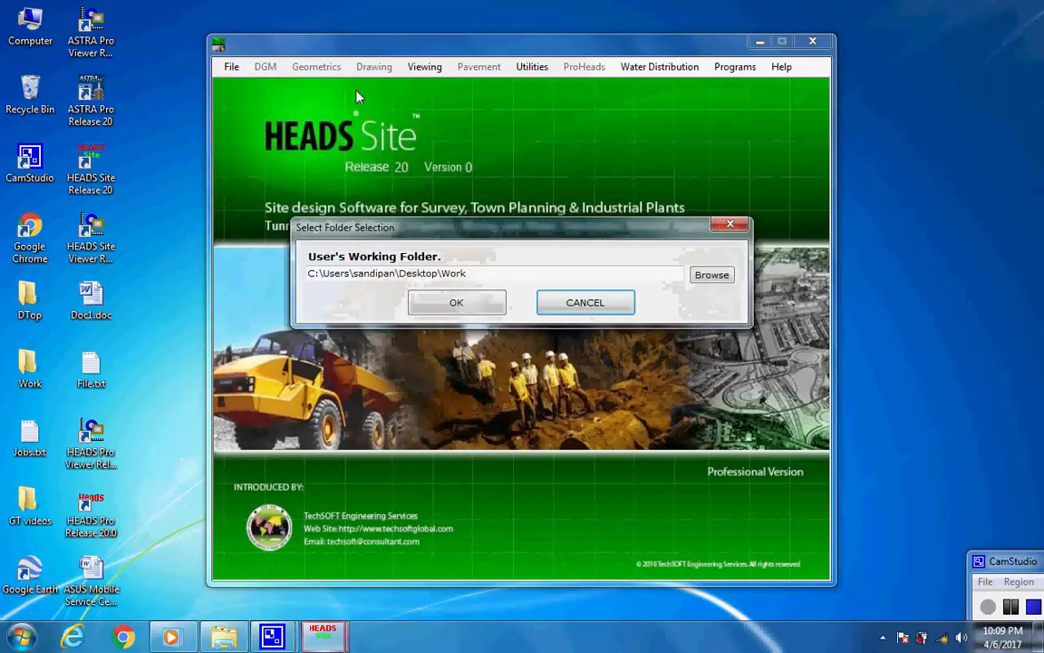
pyautogui.doubleClick(458, 273)
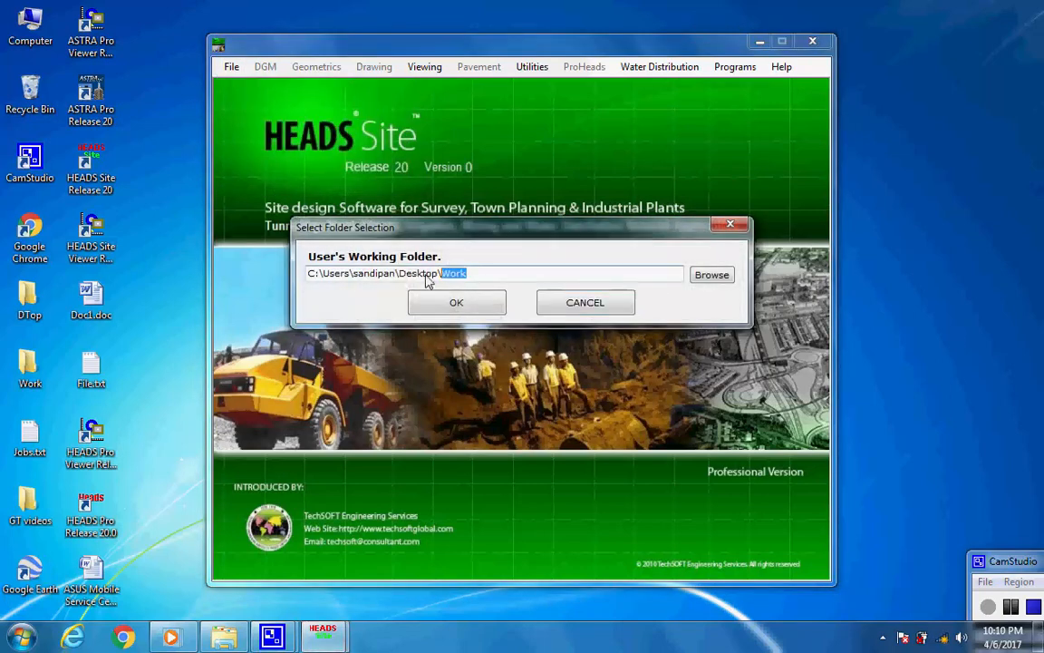
pyautogui.moveTo(426, 275); pyautogui.dragTo(401, 276)
pyautogui.click(469, 275)
pyautogui.click(457, 305)
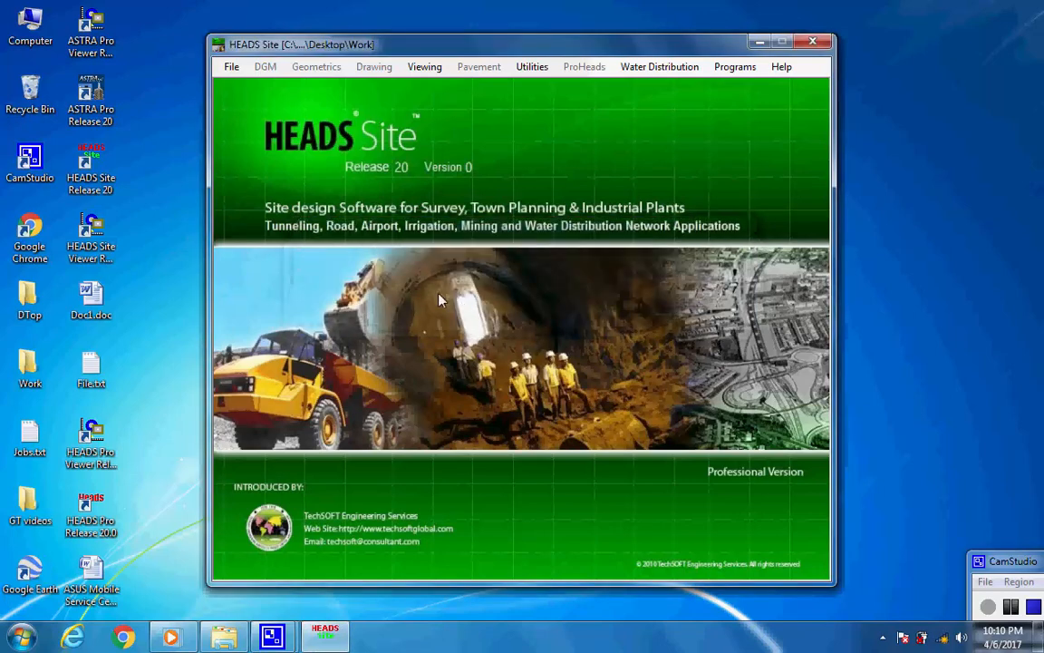
# Open a Stockpile Quantity Measurement project workspace from the mining applications.
pyautogui.click(233, 69)
pyautogui.moveTo(219, 92)
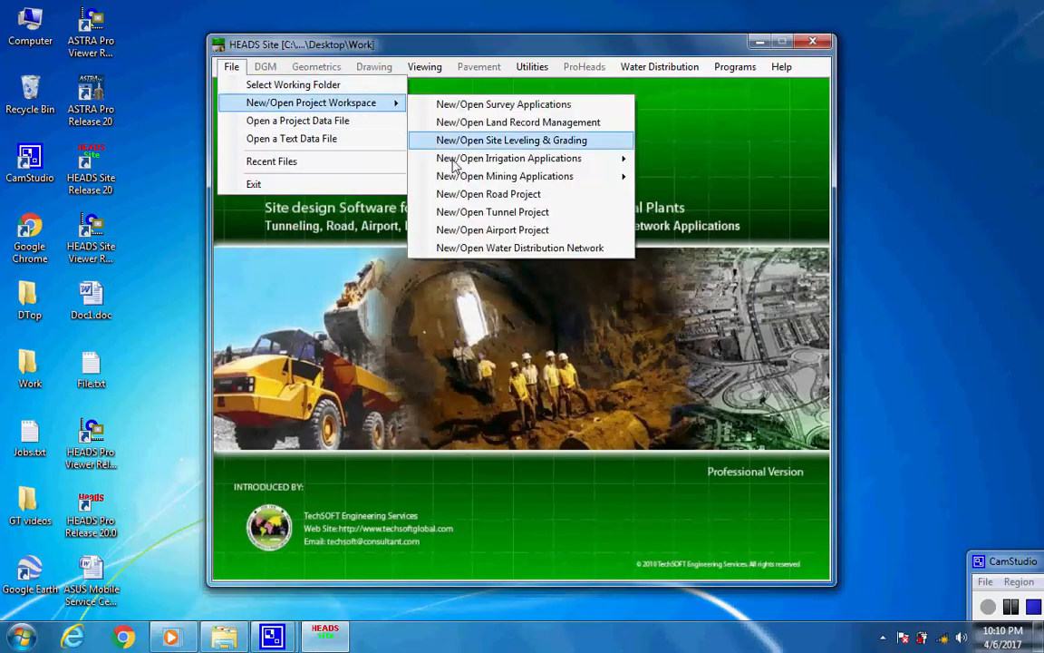
pyautogui.moveTo(477, 177)
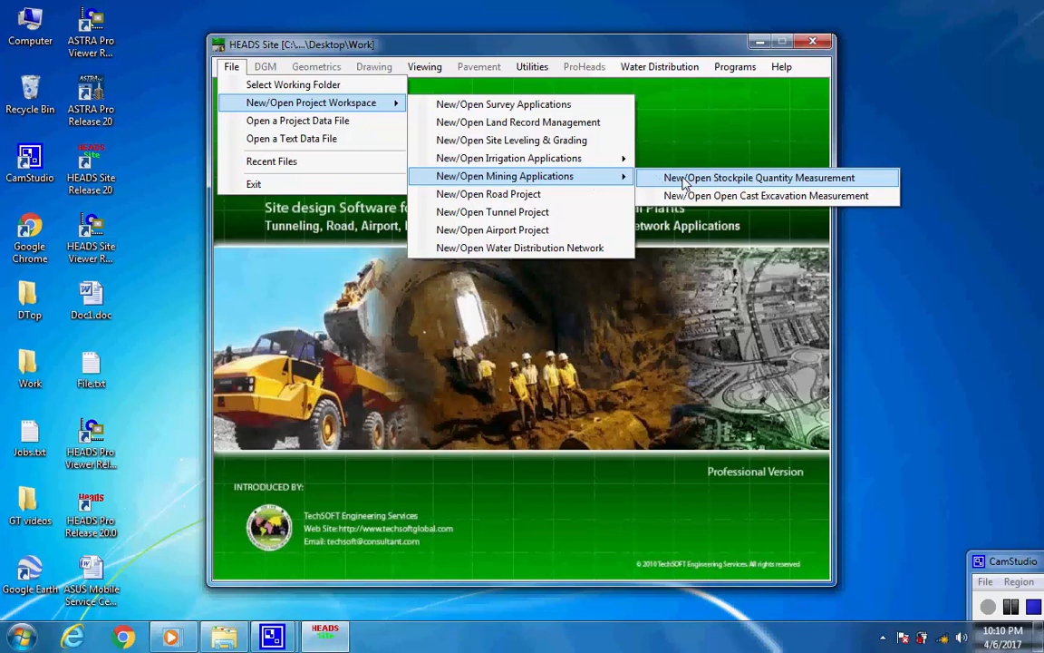
pyautogui.click(861, 182)
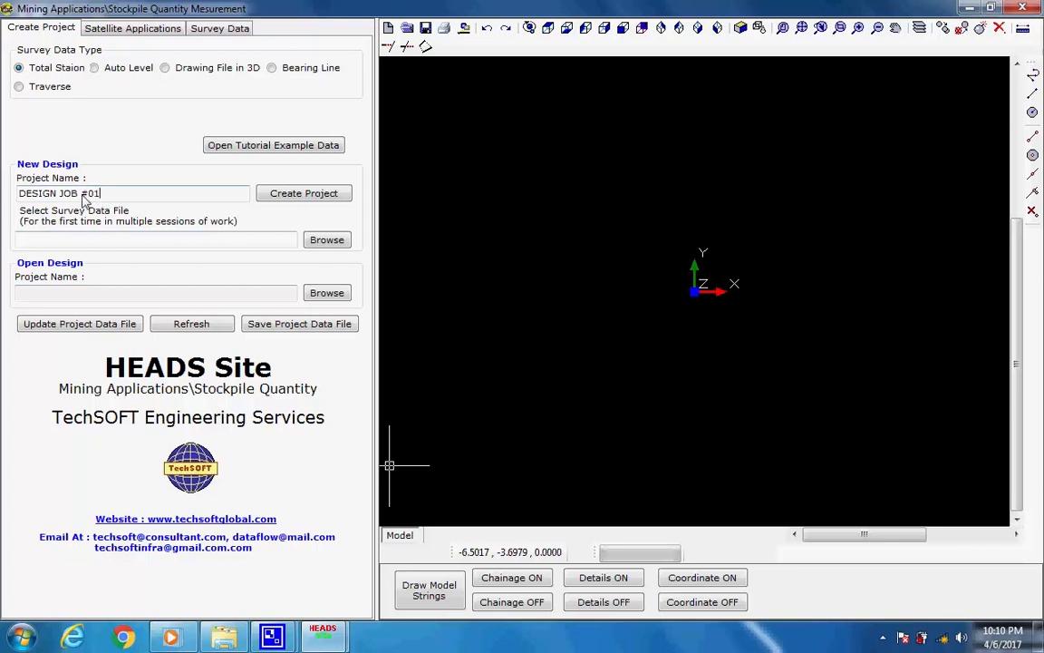
# Load the tutorial example data for the stockpile project with Total Station as the survey data type.
pyautogui.moveTo(98, 194); pyautogui.dragTo(15, 204)
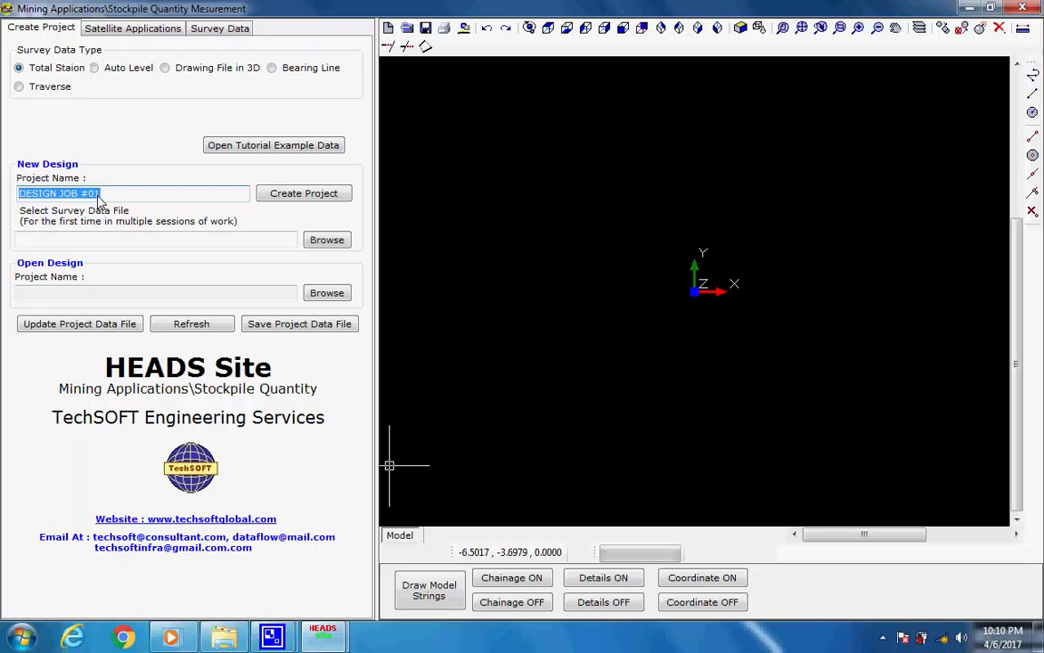
pyautogui.click(100, 200)
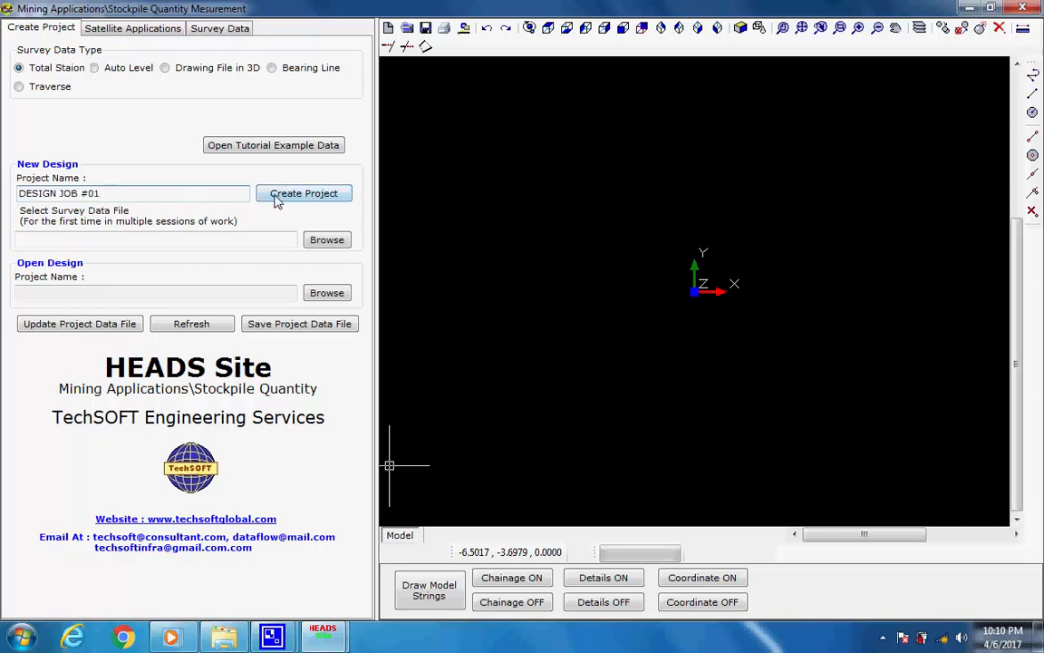
pyautogui.click(240, 147)
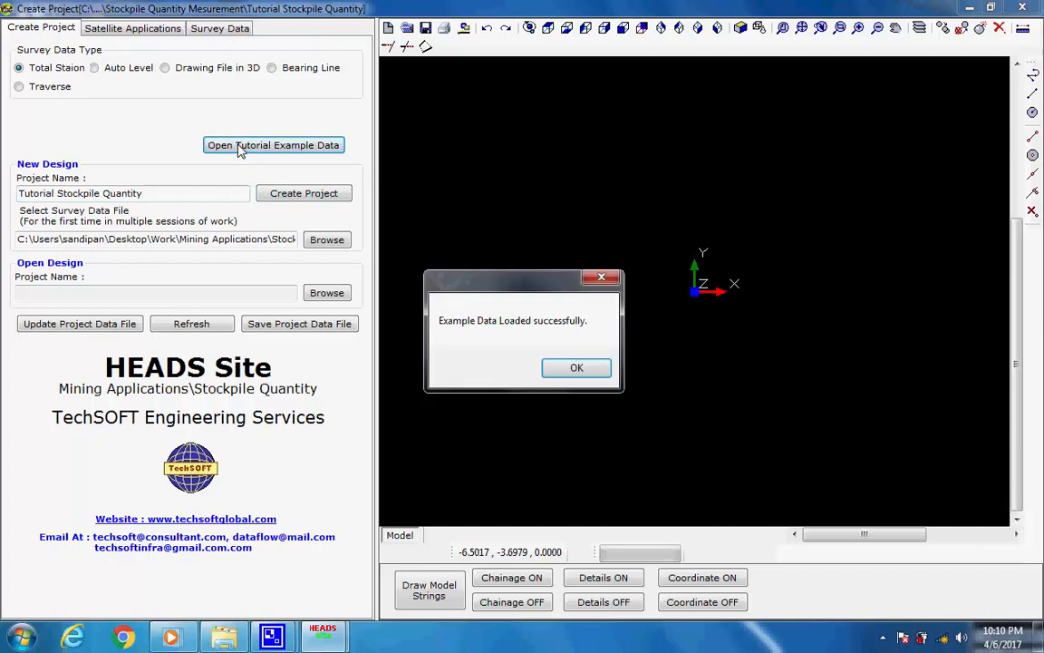
pyautogui.click(573, 368)
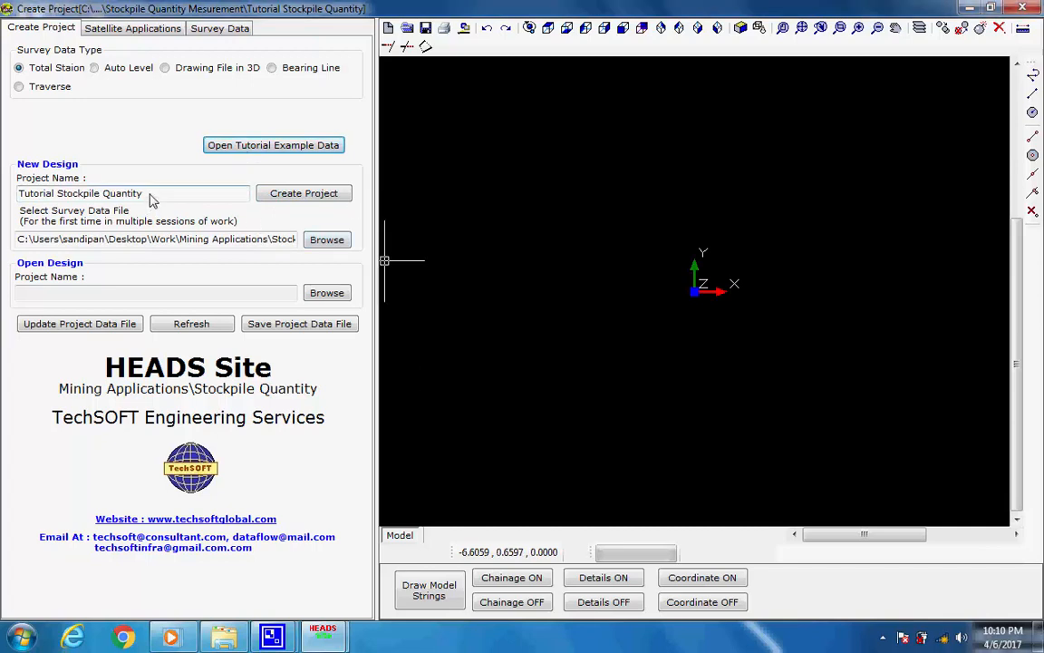
pyautogui.moveTo(151, 201); pyautogui.dragTo(19, 195)
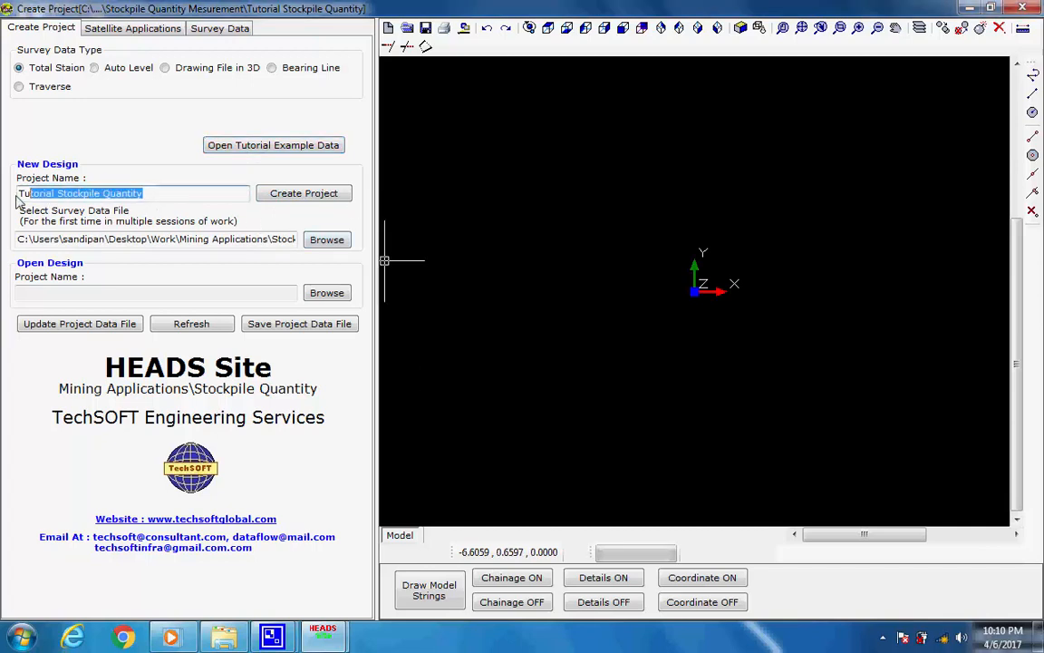
pyautogui.click(148, 197)
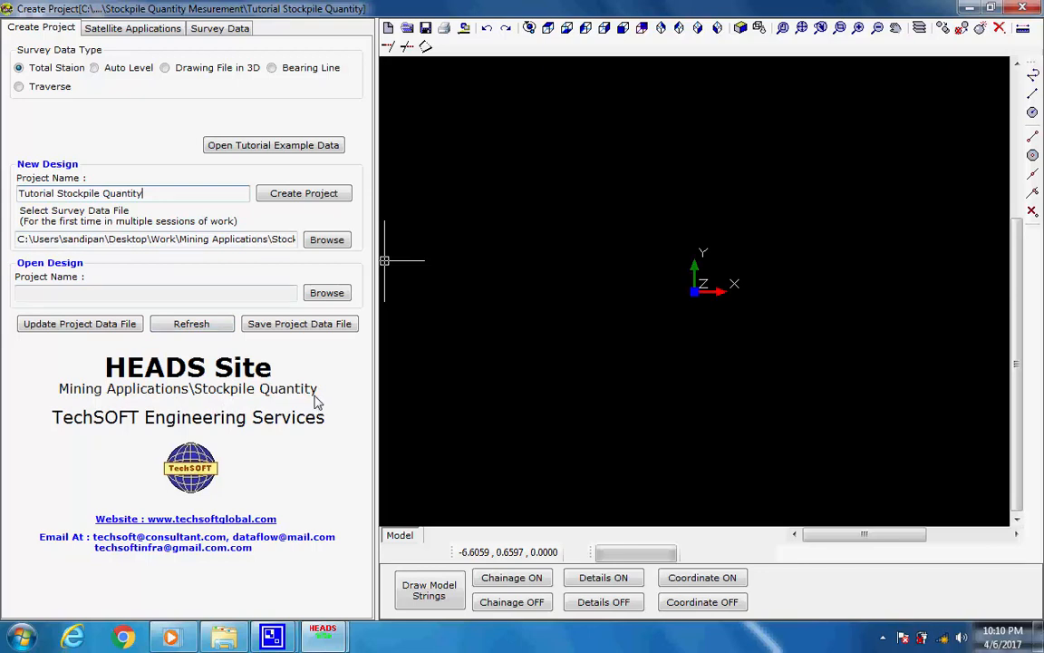
# Switch to Windows Explorer and examine the files in Work > Mining Applications > Stockpile Quantity Mesurement > Tutorial Stockpile Quantity.
pyautogui.click(225, 637)
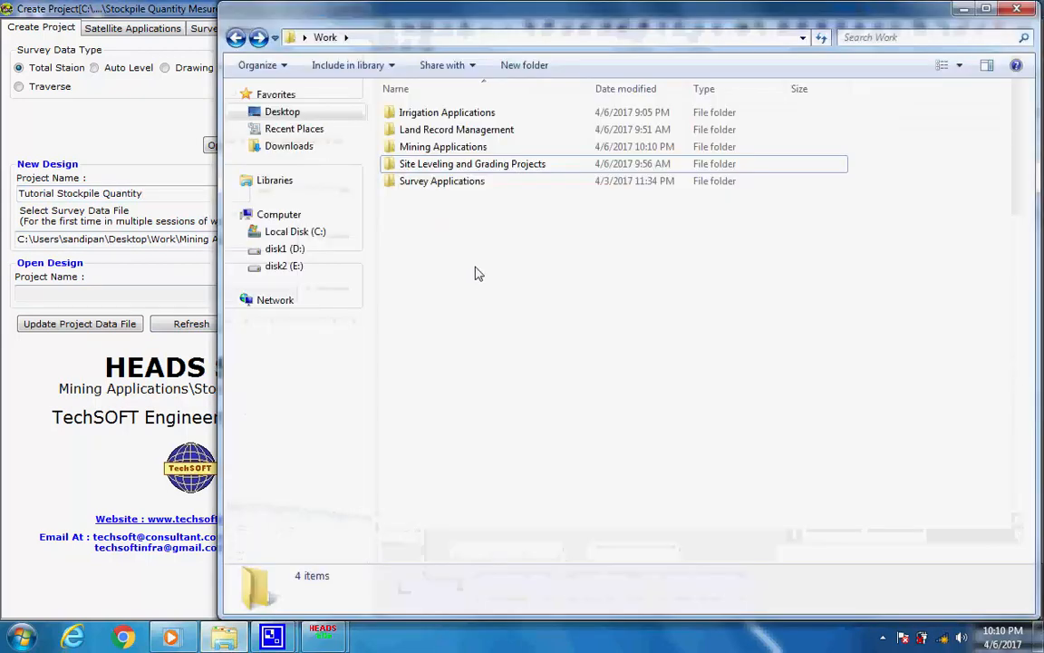
pyautogui.click(392, 148)
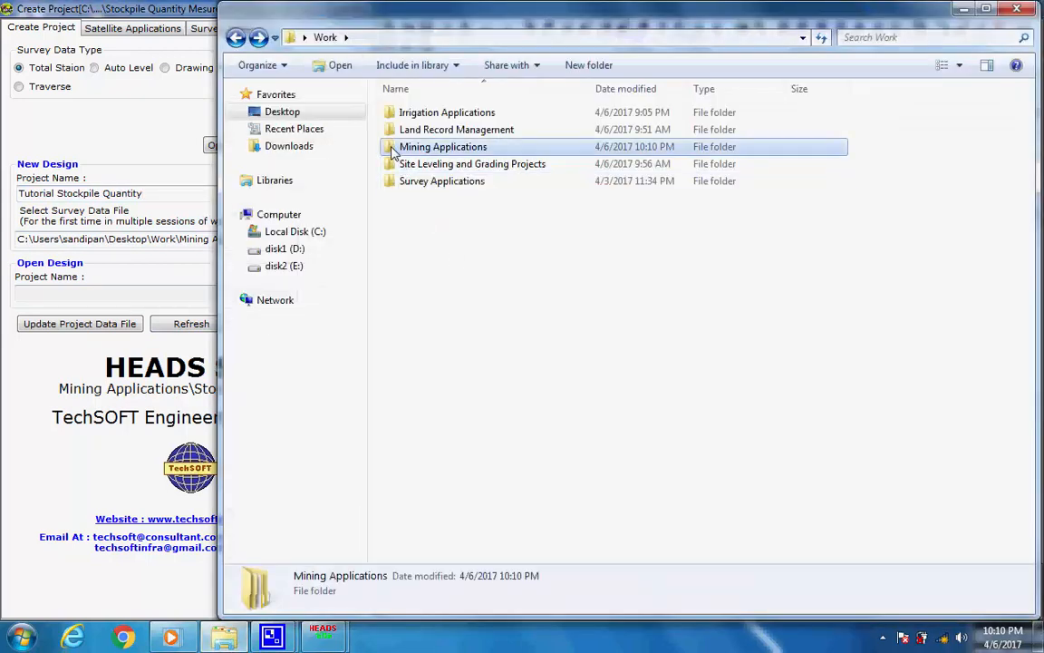
pyautogui.doubleClick(393, 149)
pyautogui.doubleClick(391, 115)
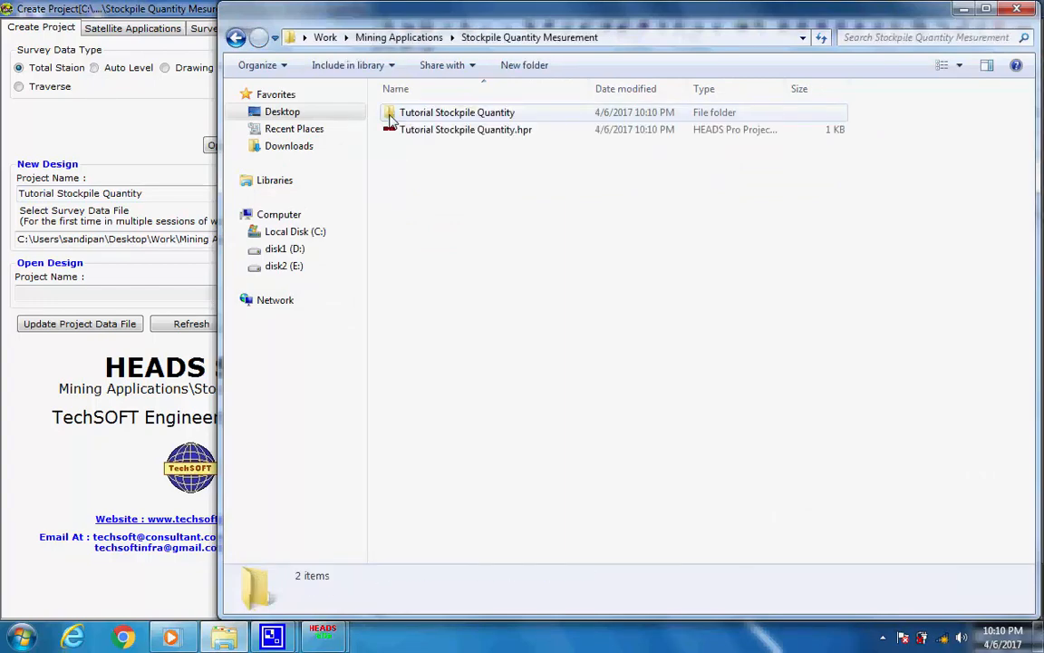
pyautogui.doubleClick(391, 115)
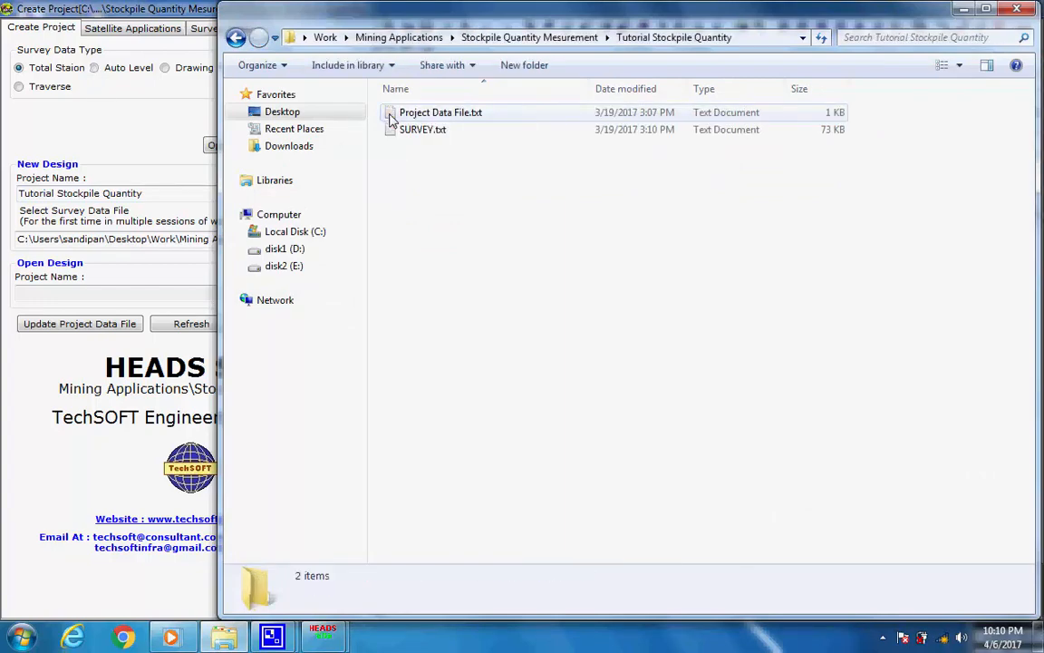
pyautogui.click(235, 38)
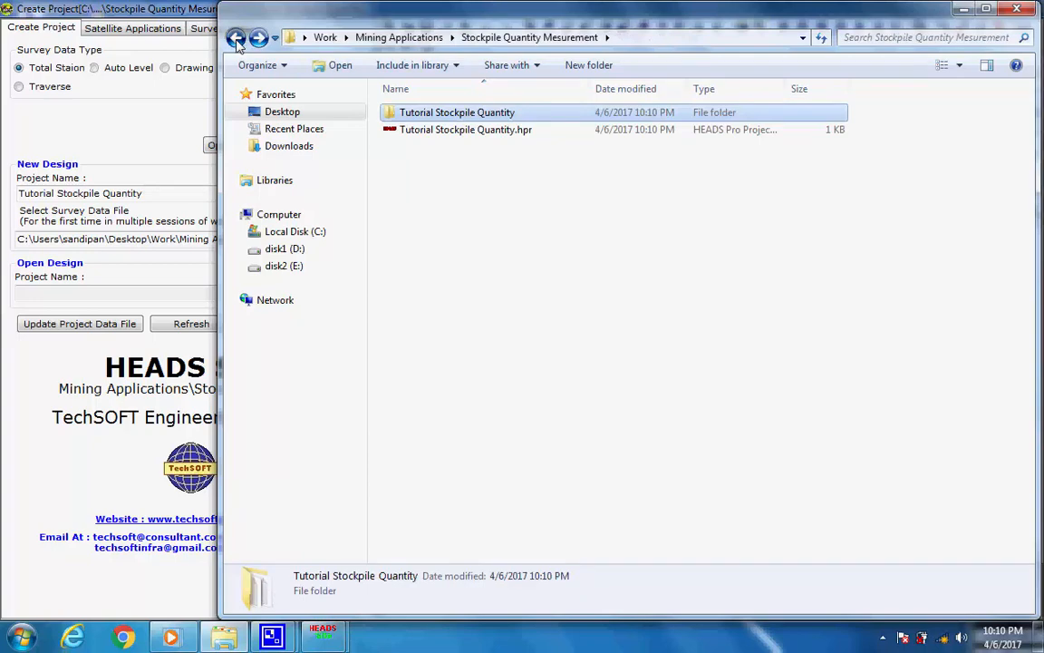
pyautogui.click(235, 38)
pyautogui.click(235, 39)
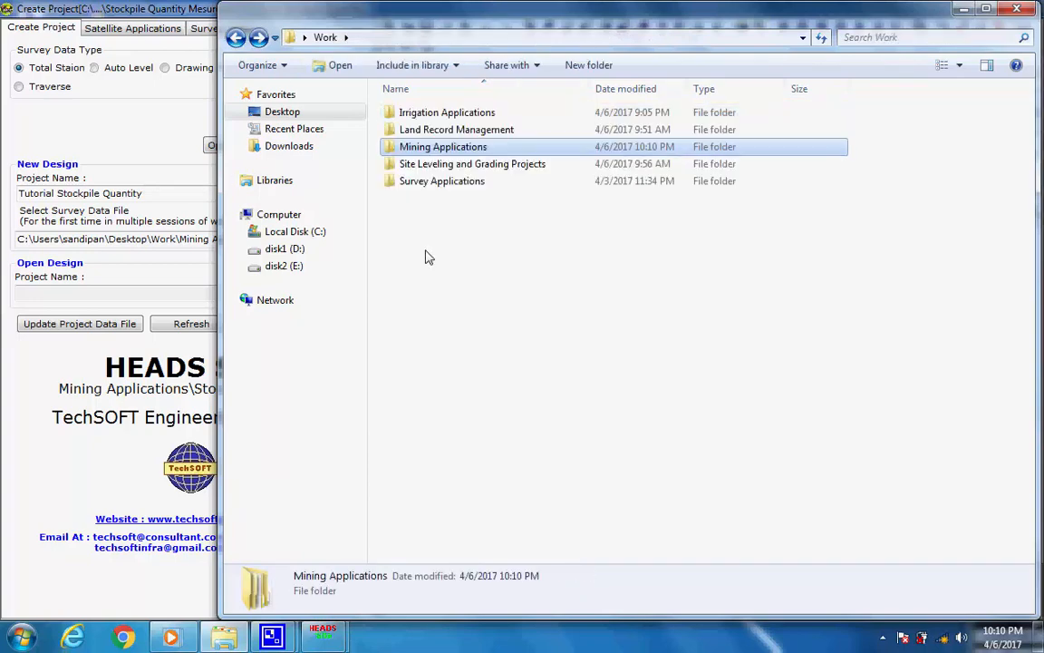
pyautogui.click(961, 9)
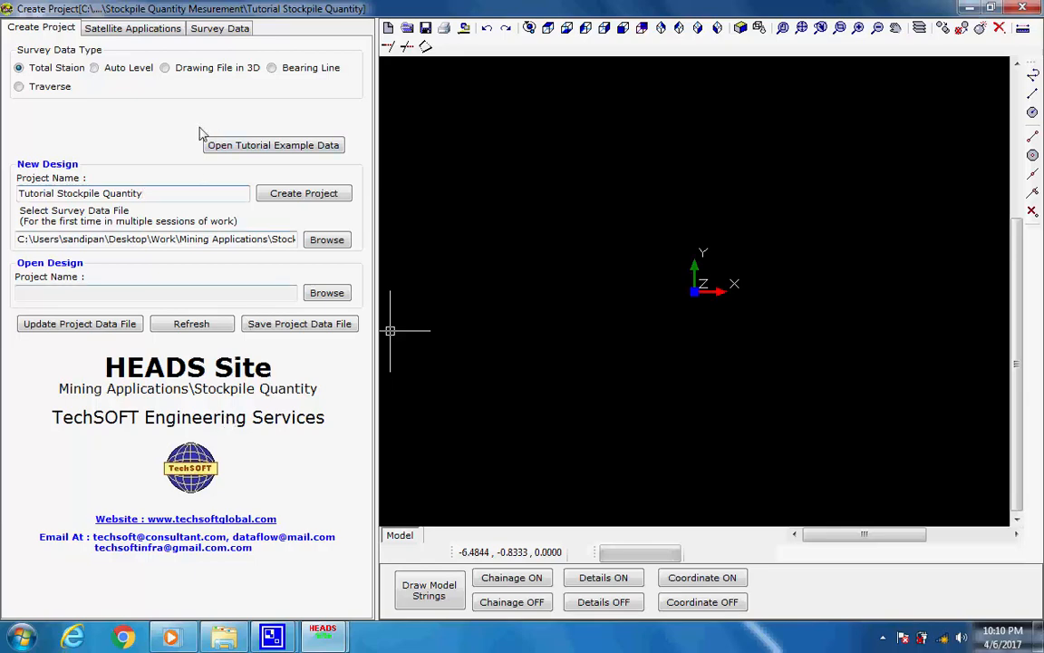
# Open the project's survey data file SURVEY.txt, review its coordinates and feature codes, and close it.
pyautogui.click(210, 29)
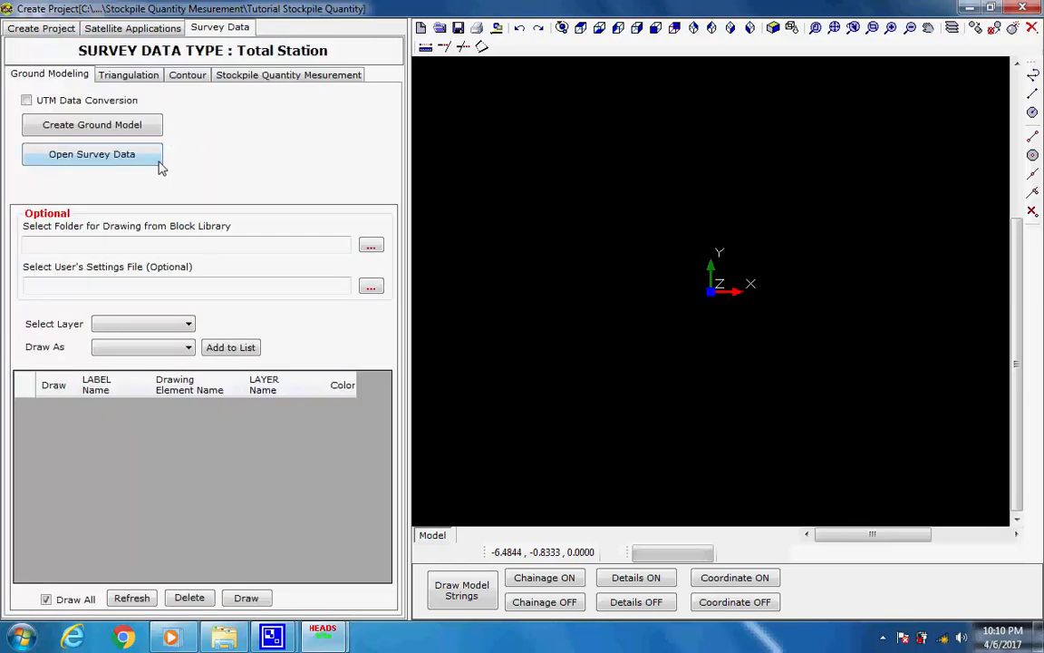
pyautogui.click(152, 156)
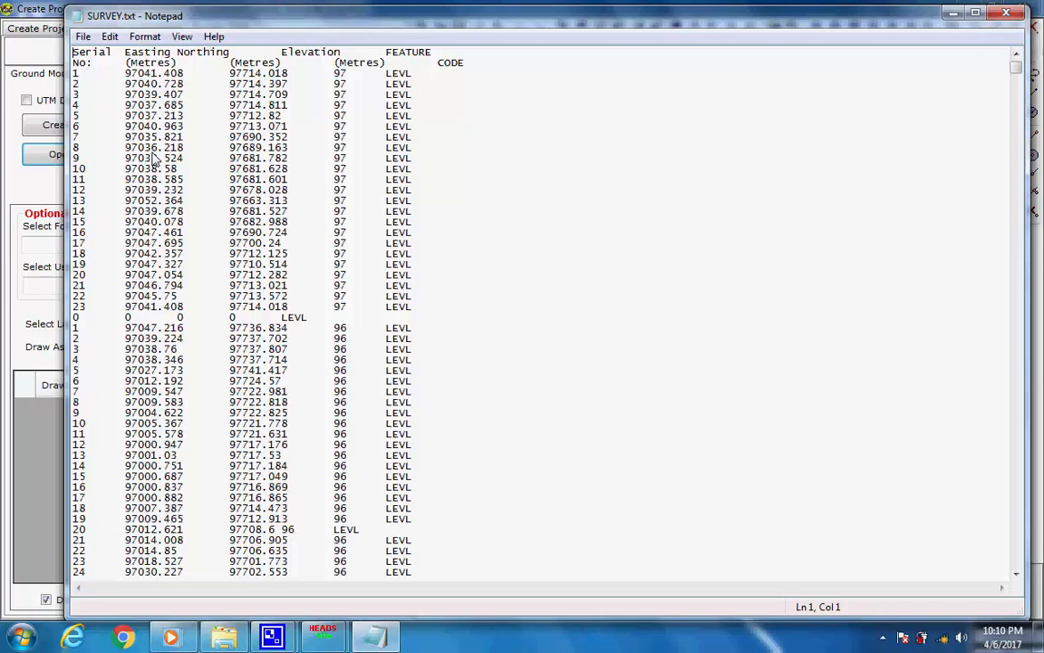
pyautogui.click(1007, 13)
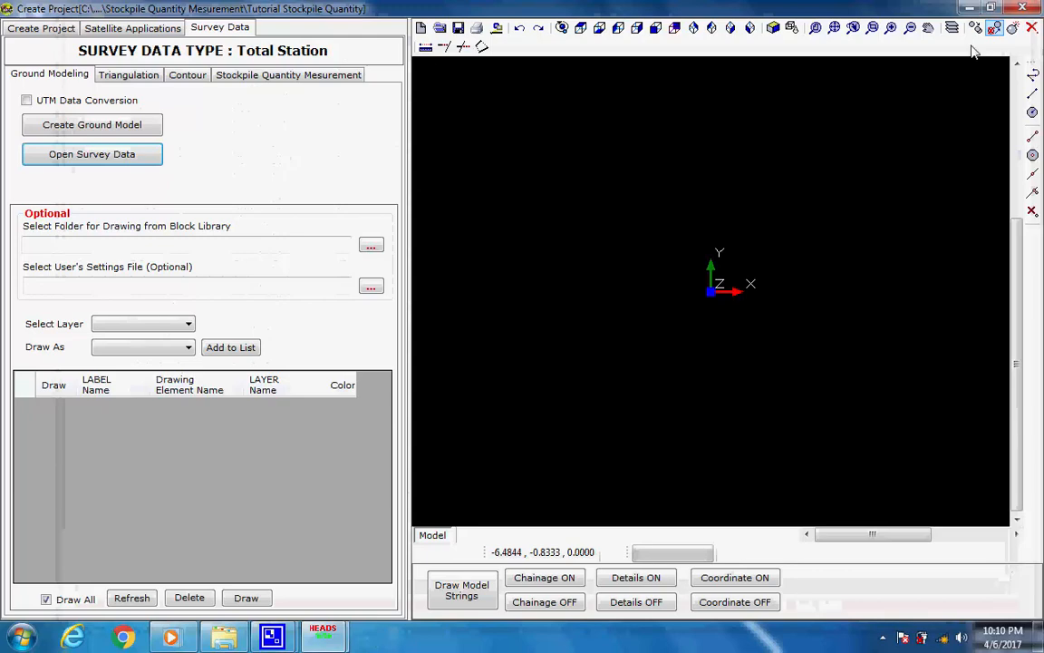
# Create the ground model from the survey data and draw its LEVL polylines in green.
pyautogui.click(147, 132)
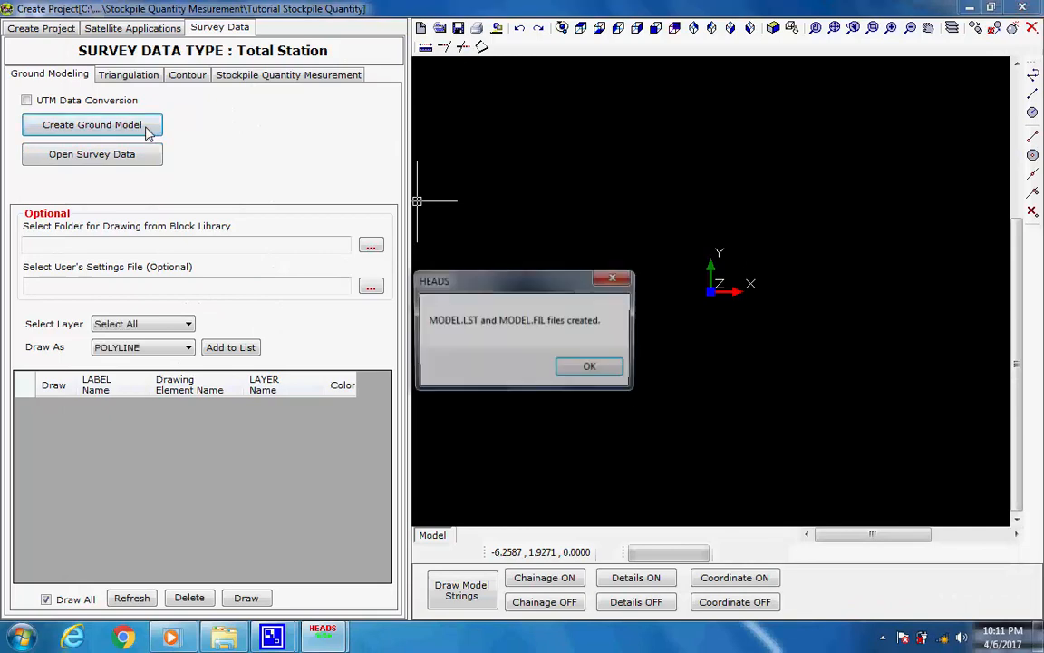
pyautogui.click(590, 371)
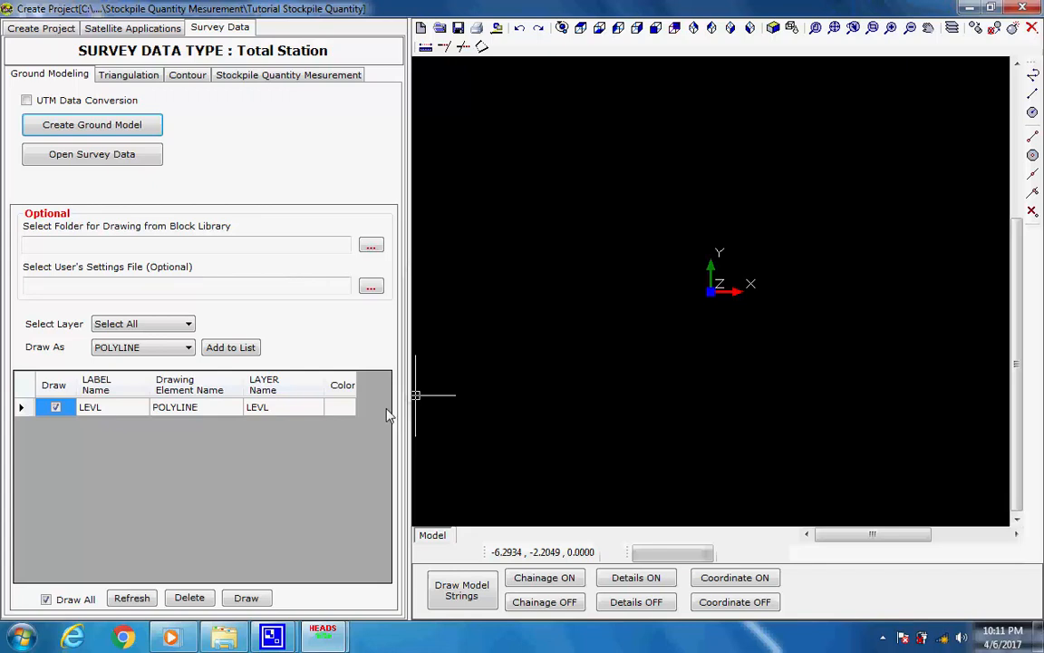
pyautogui.click(345, 410)
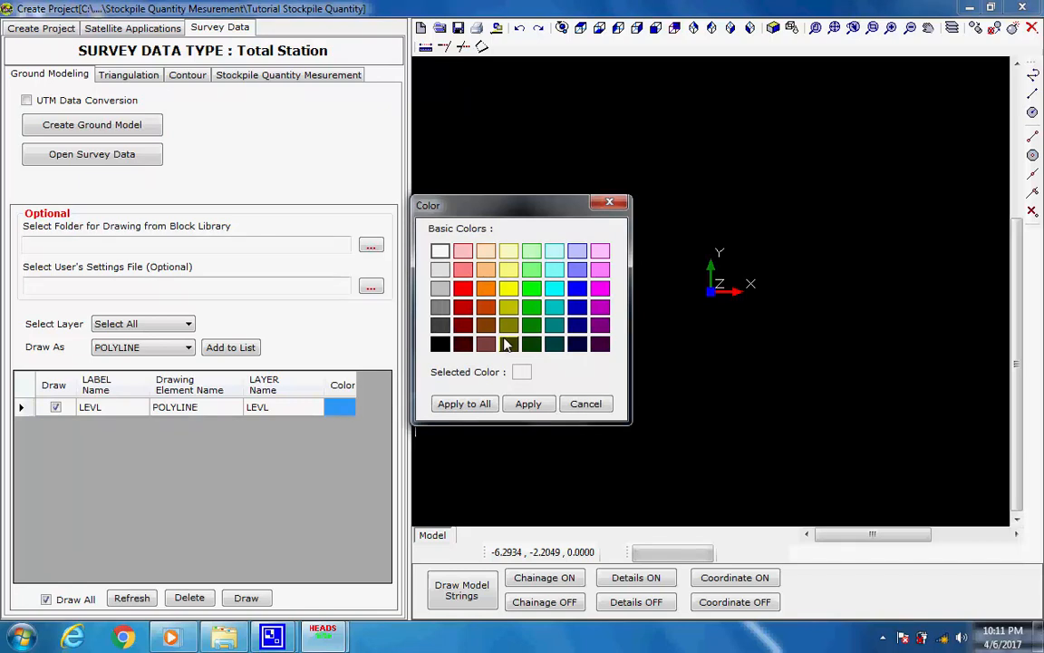
pyautogui.click(531, 306)
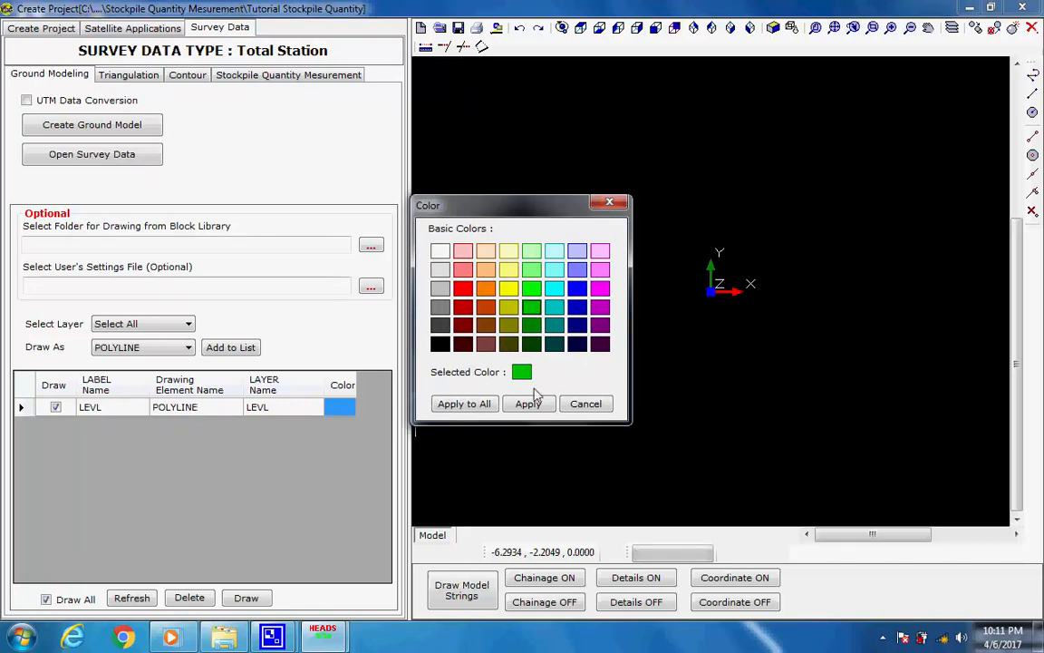
pyautogui.click(530, 403)
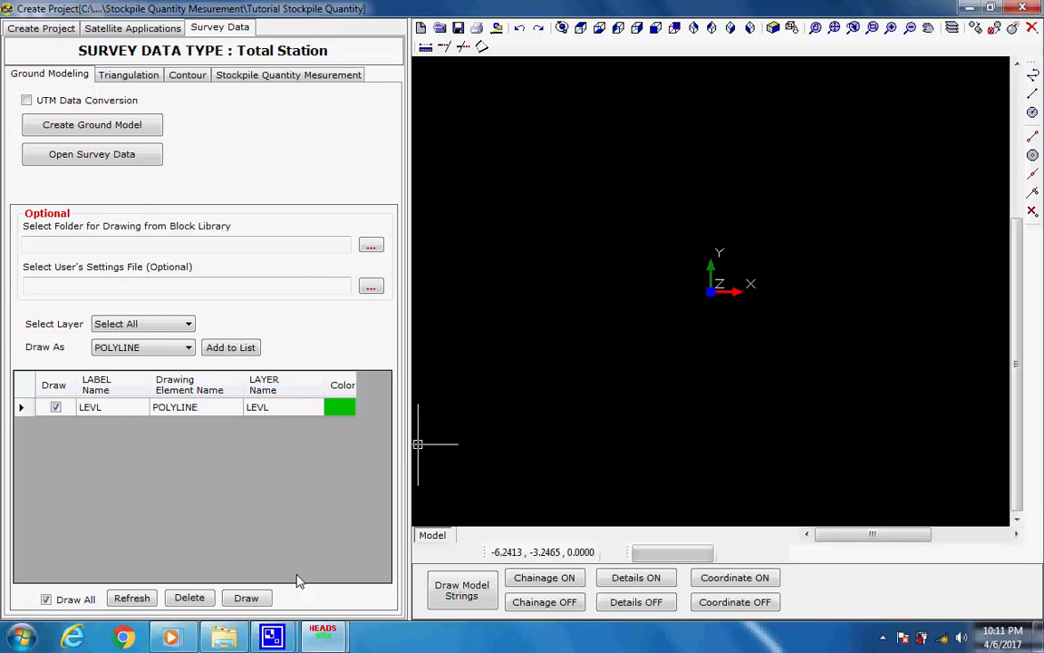
pyautogui.click(246, 598)
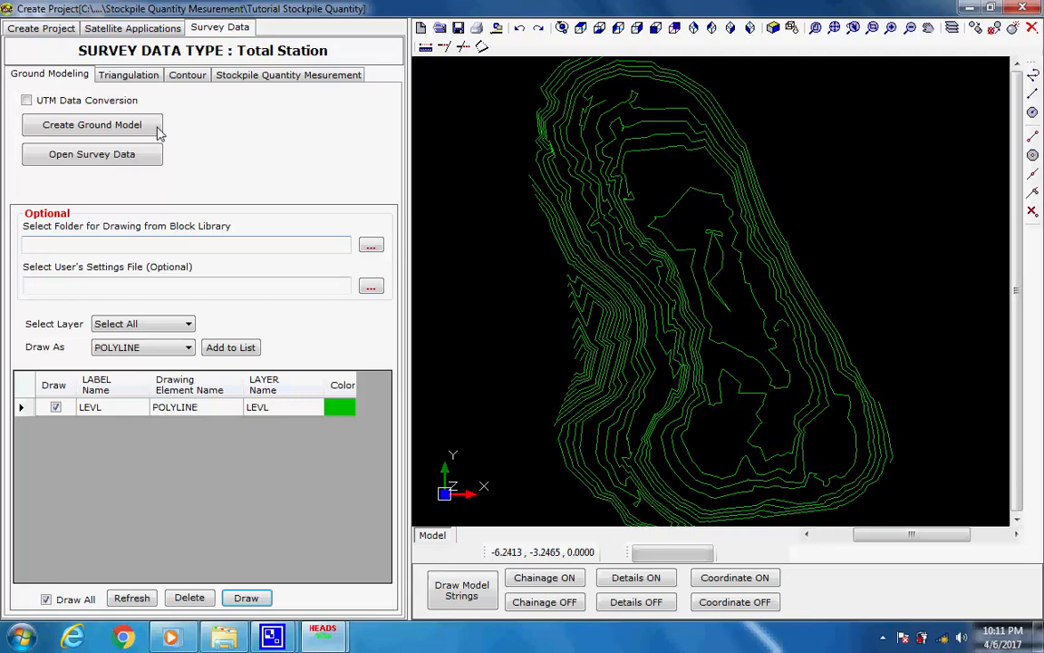
# Create the triangulation model from all survey strings, using model BOUND and string BDRY, and generate the DTM.
pyautogui.click(124, 72)
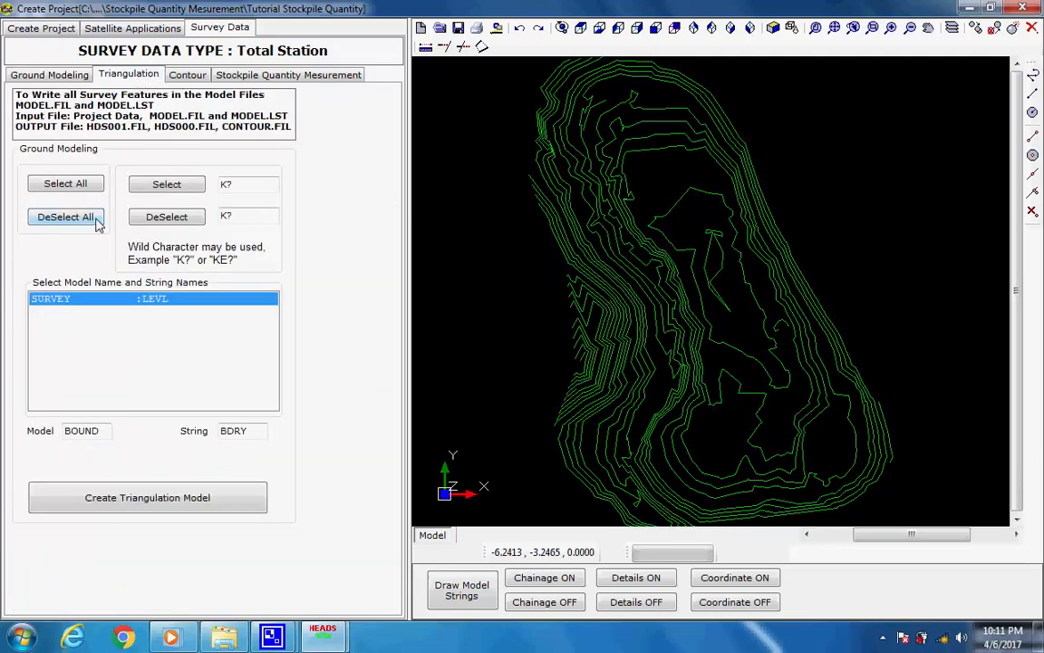
pyautogui.click(97, 221)
pyautogui.click(89, 185)
pyautogui.click(220, 502)
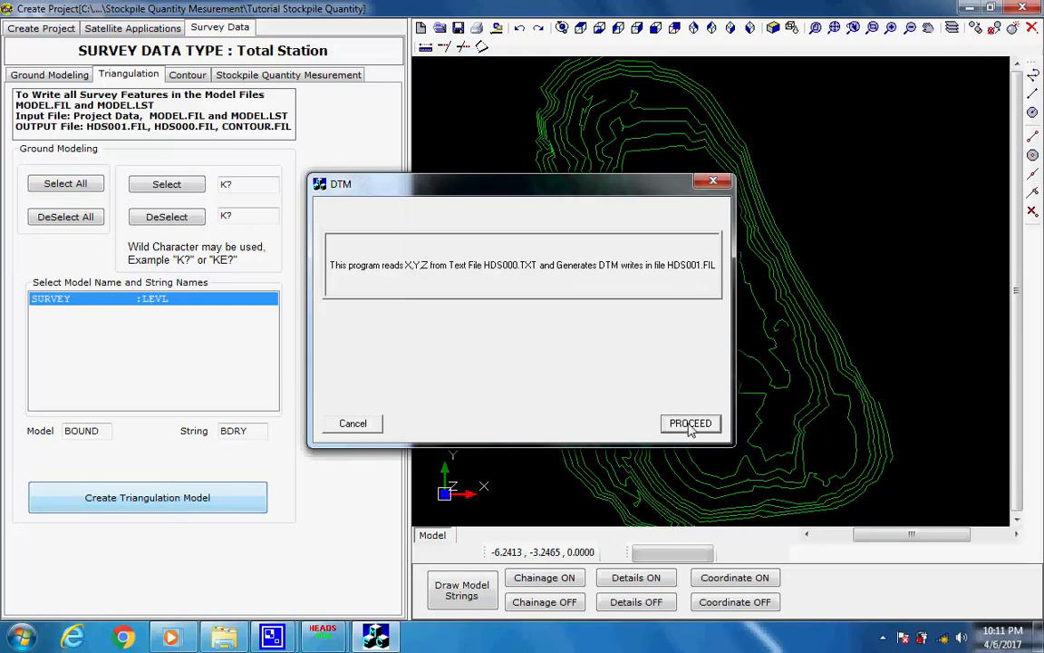
pyautogui.click(688, 425)
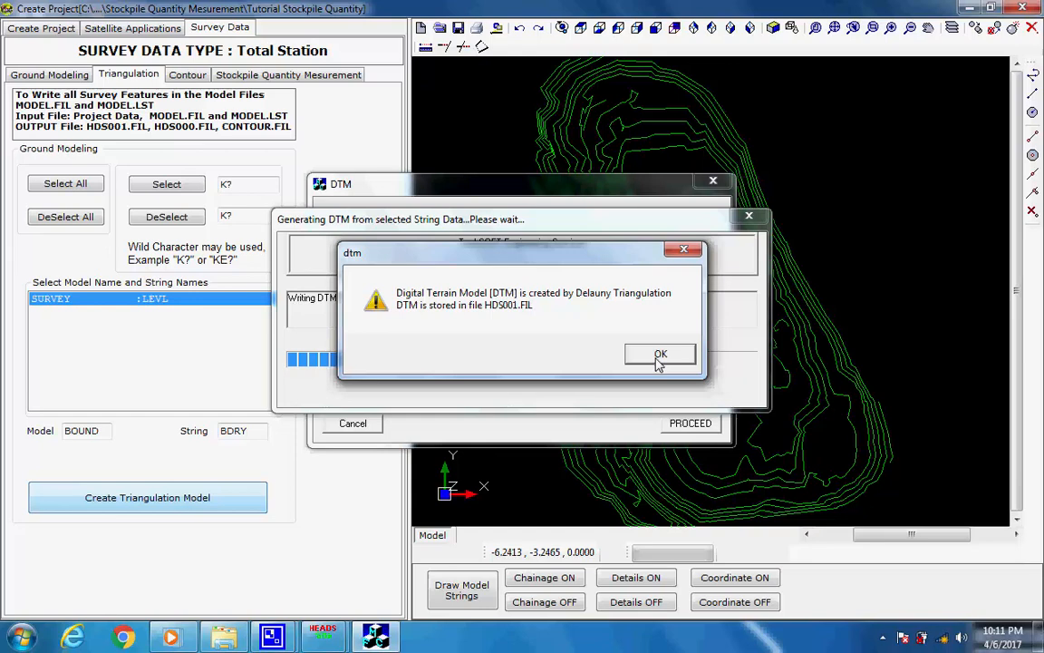
pyautogui.click(660, 354)
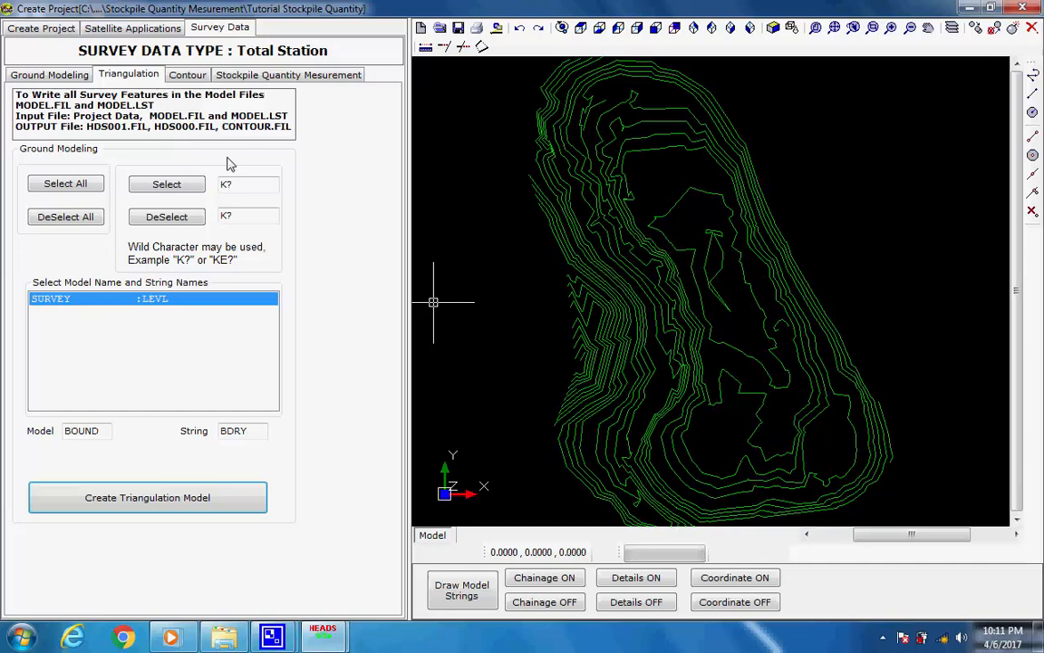
# Create the contour model with increments of 0.1 primary, 0.5 secondary and 0.5 elevation text, and draw its C001, C005 and ELEV strings.
pyautogui.click(175, 74)
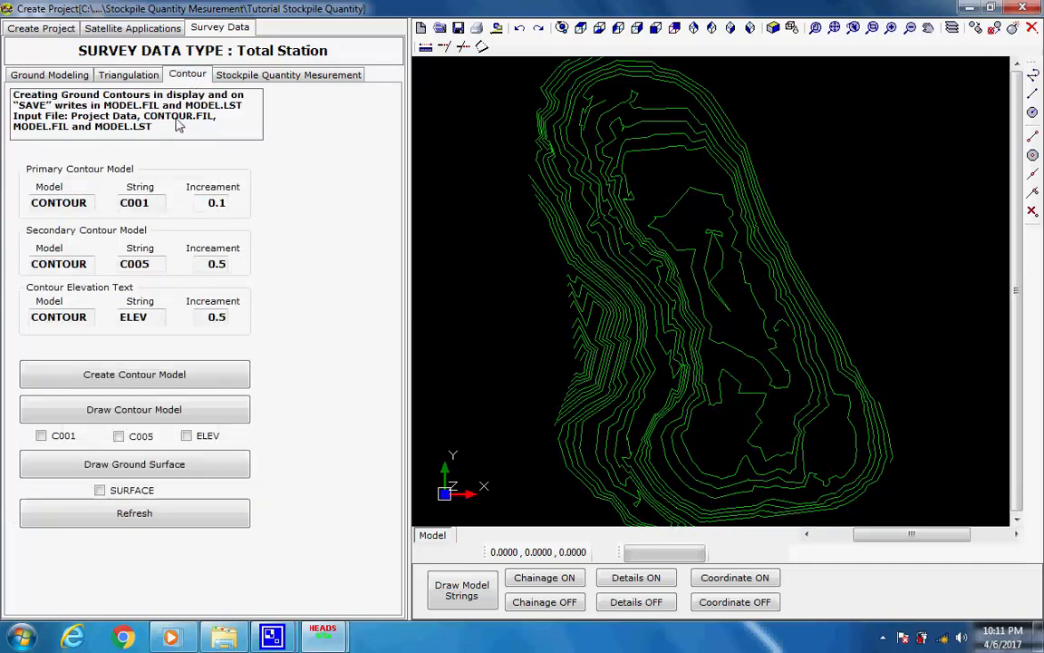
pyautogui.click(214, 202)
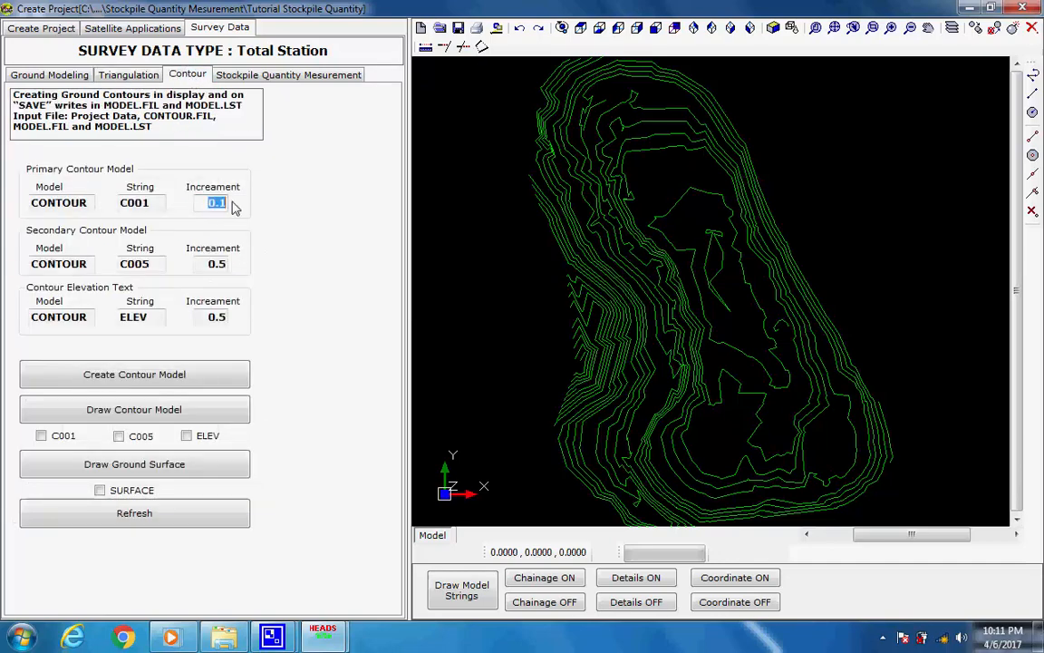
pyautogui.click(218, 264)
pyautogui.click(225, 264)
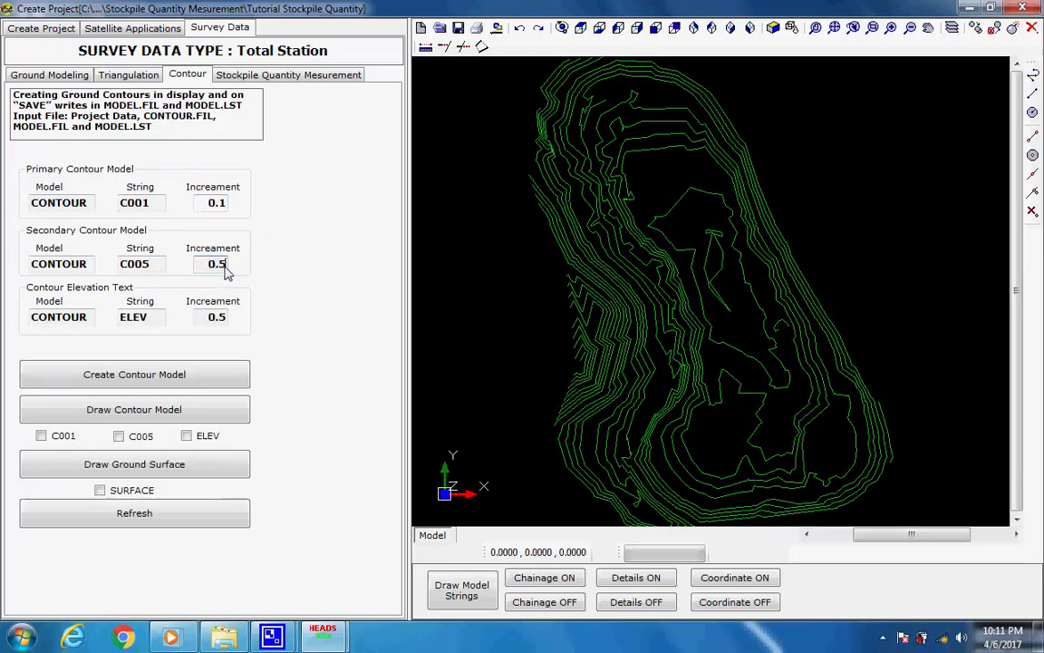
pyautogui.click(219, 317)
pyautogui.click(223, 319)
pyautogui.click(203, 382)
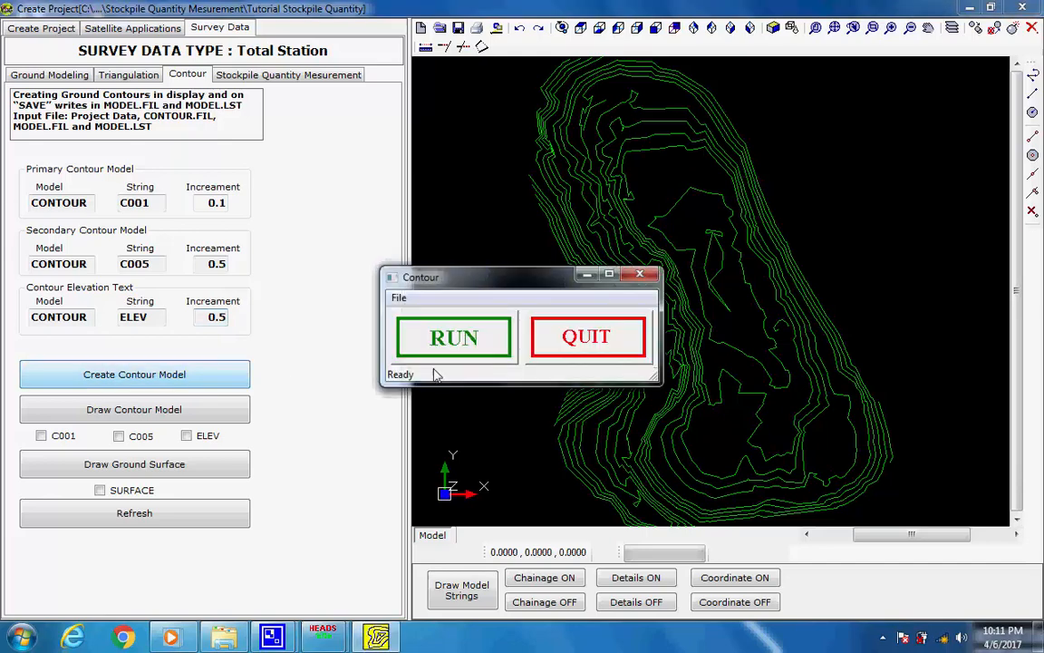
pyautogui.click(490, 344)
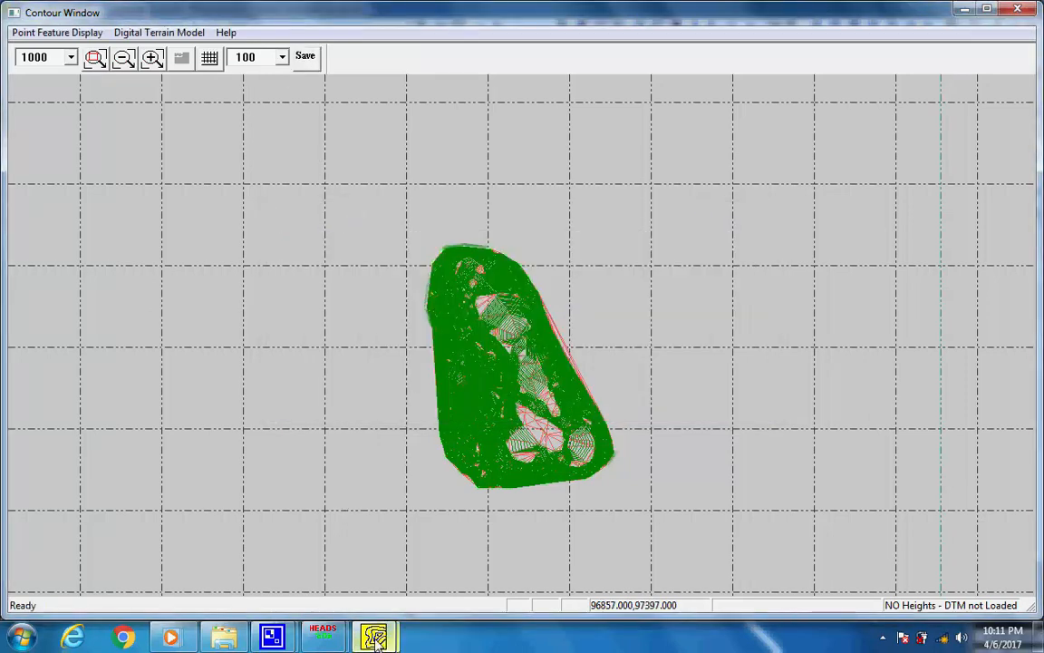
pyautogui.moveTo(375, 638)
pyautogui.click(353, 580)
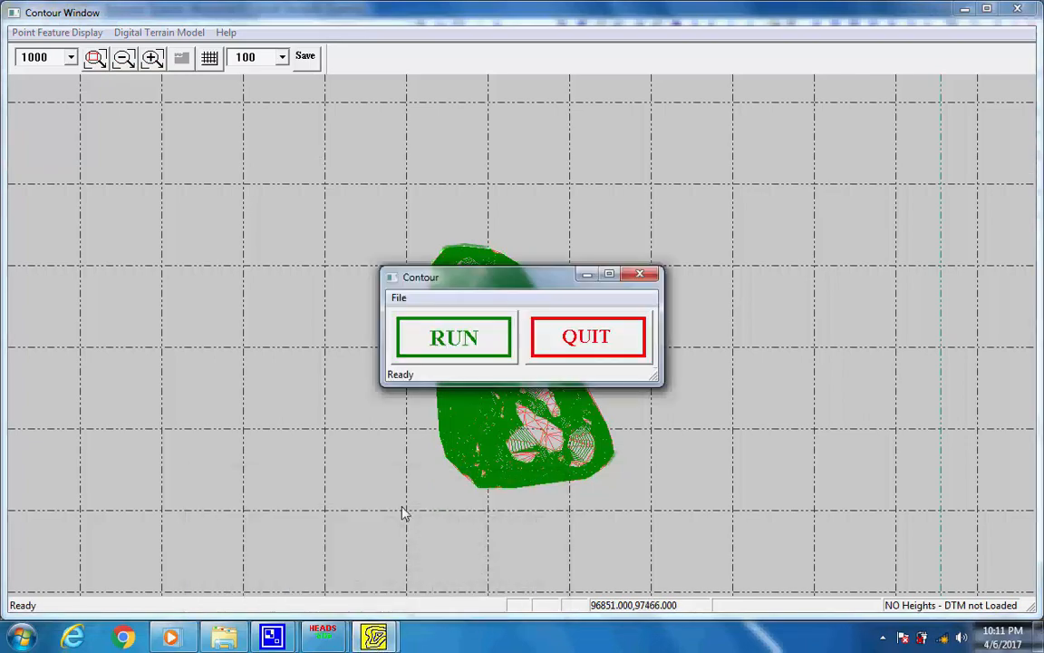
pyautogui.click(620, 344)
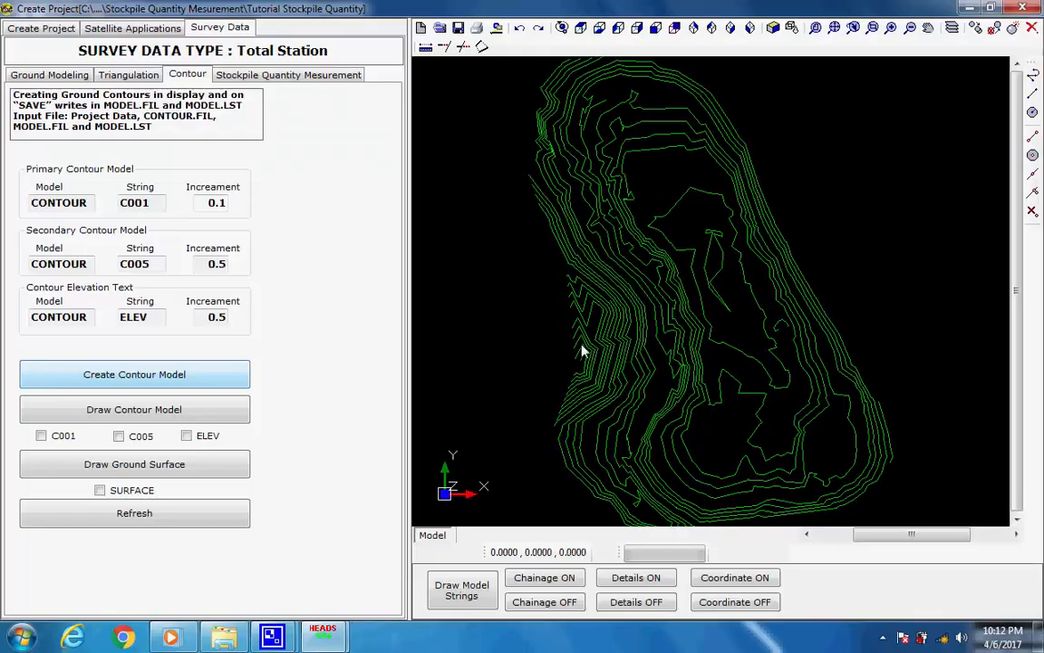
pyautogui.click(204, 409)
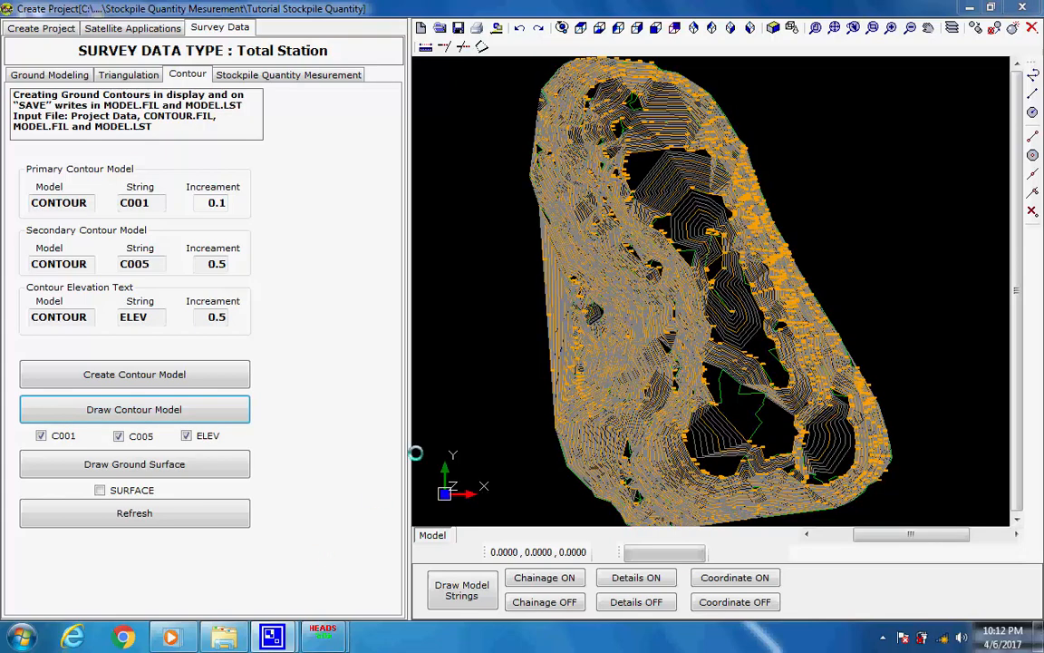
# Run the stockpile quantity measurement with limits defined by two opposite diagonal corners enclosing the entire contour drawing.
pyautogui.click(286, 74)
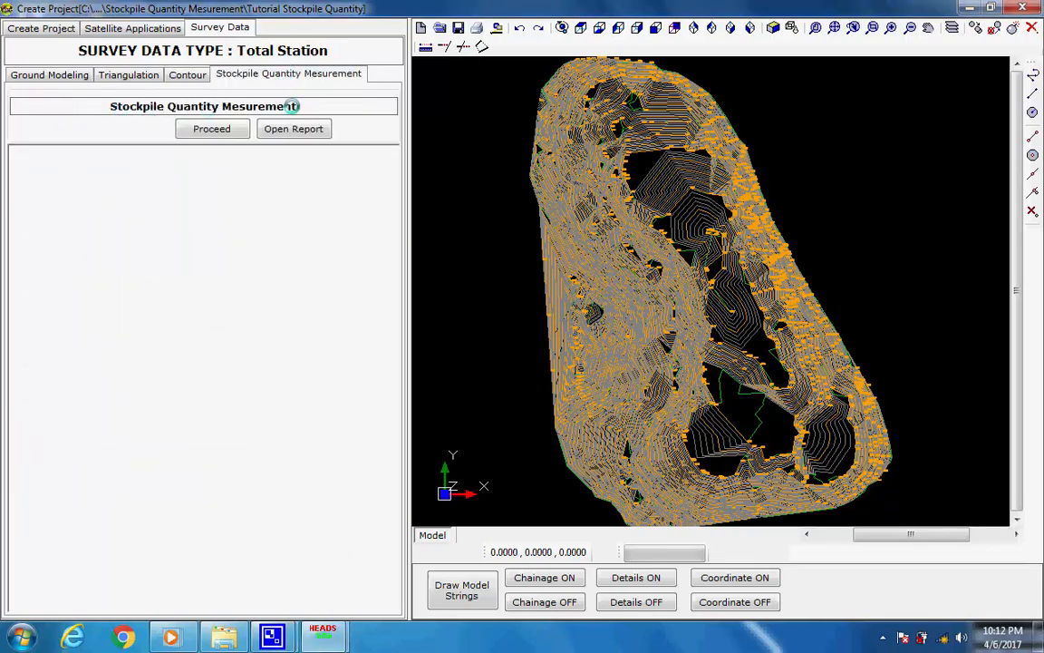
pyautogui.scroll(-1, 784, 391)
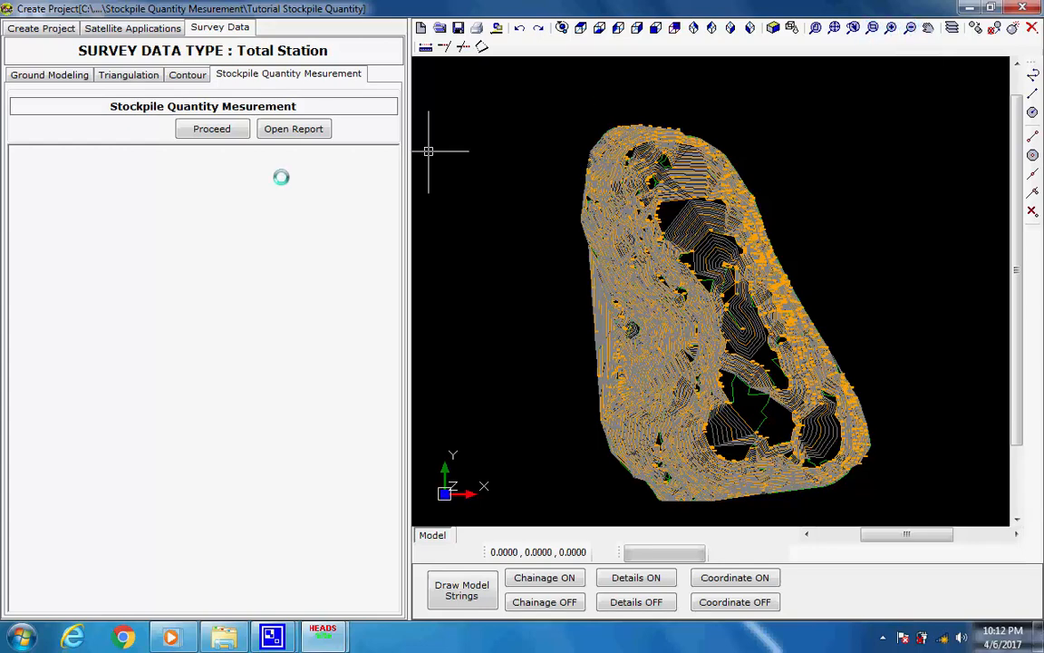
pyautogui.click(209, 129)
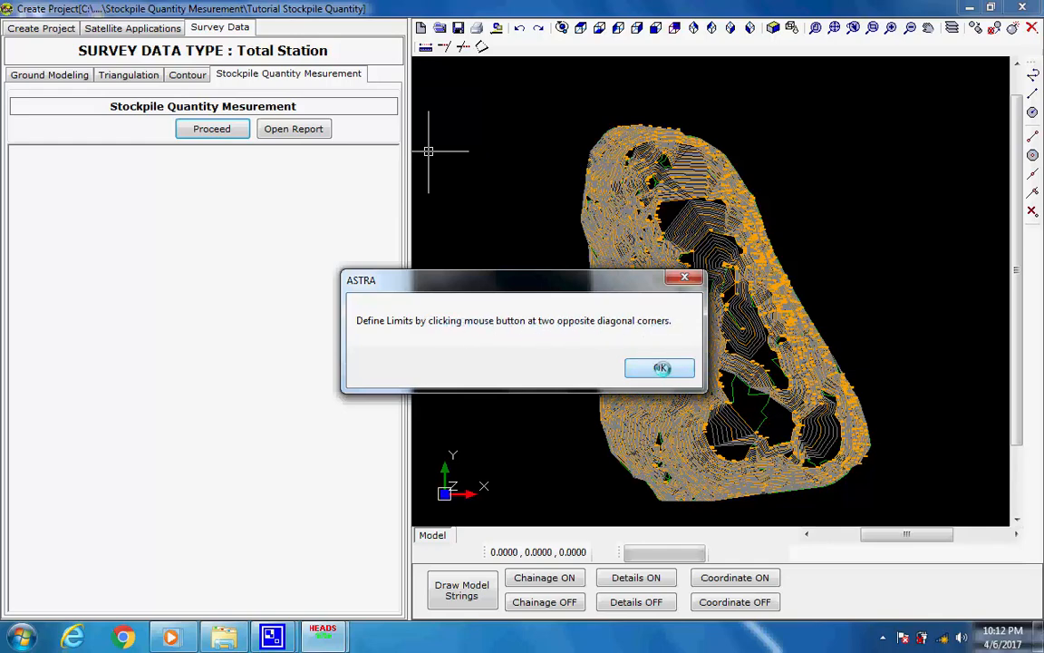
pyautogui.click(660, 367)
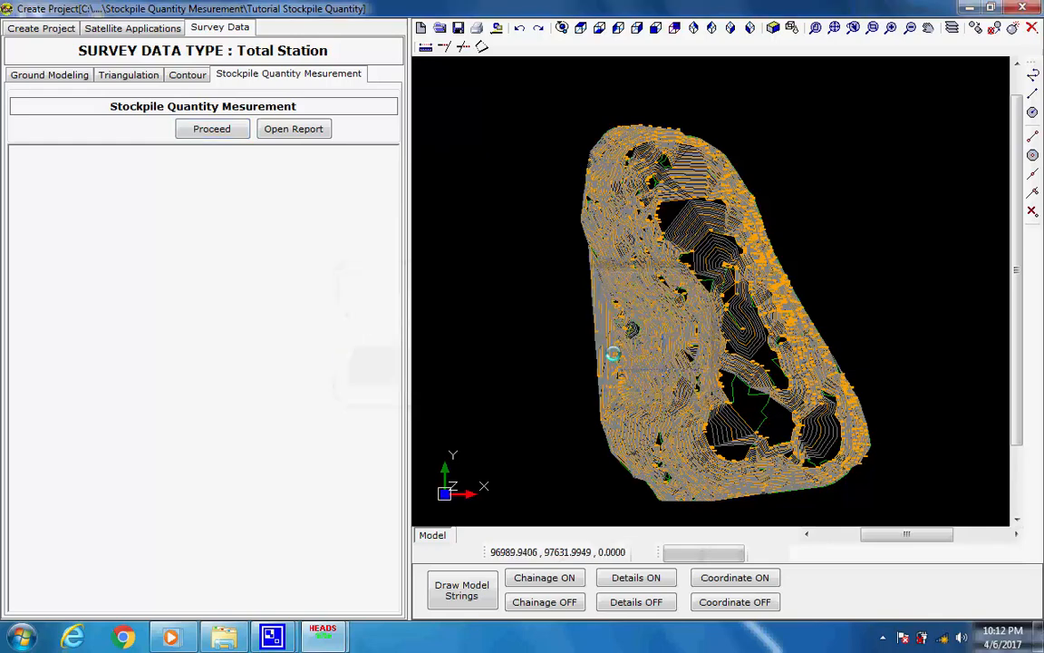
pyautogui.click(512, 94)
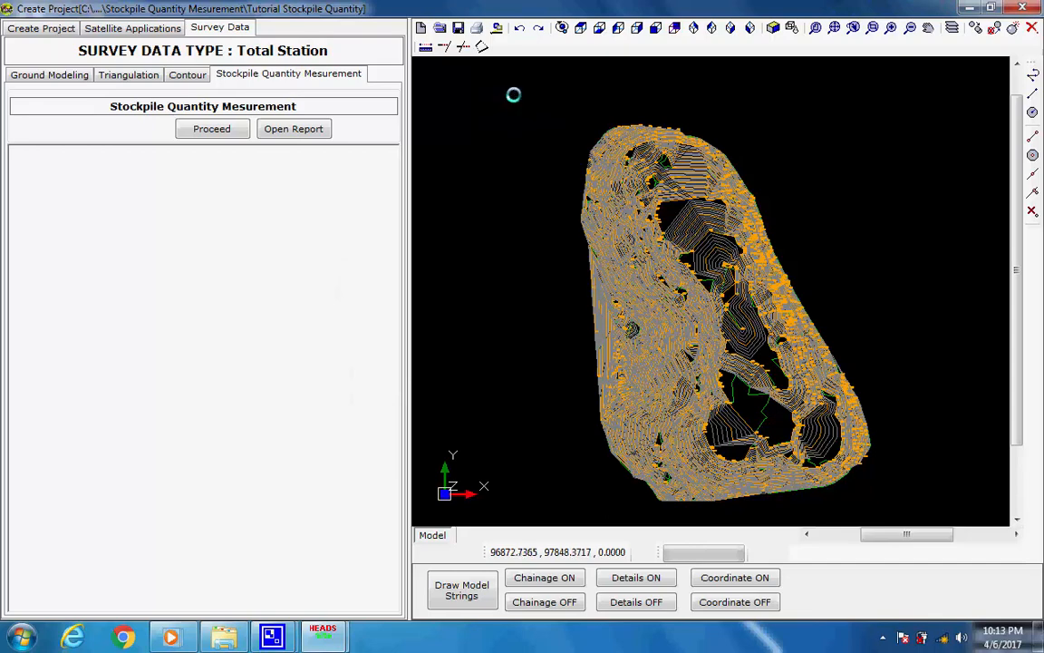
pyautogui.click(945, 515)
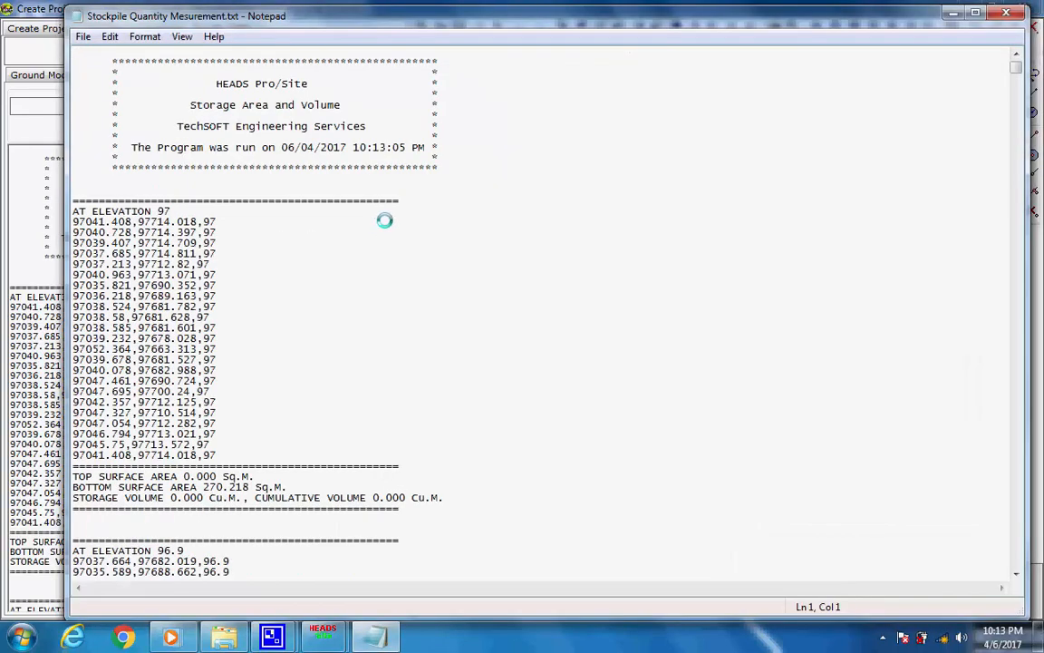
# Examine the storage volume and cumulative volume for elevation 96.9 in the Stockpile Quantity Mesurement.txt report.
pyautogui.scroll(-9, 384, 220)
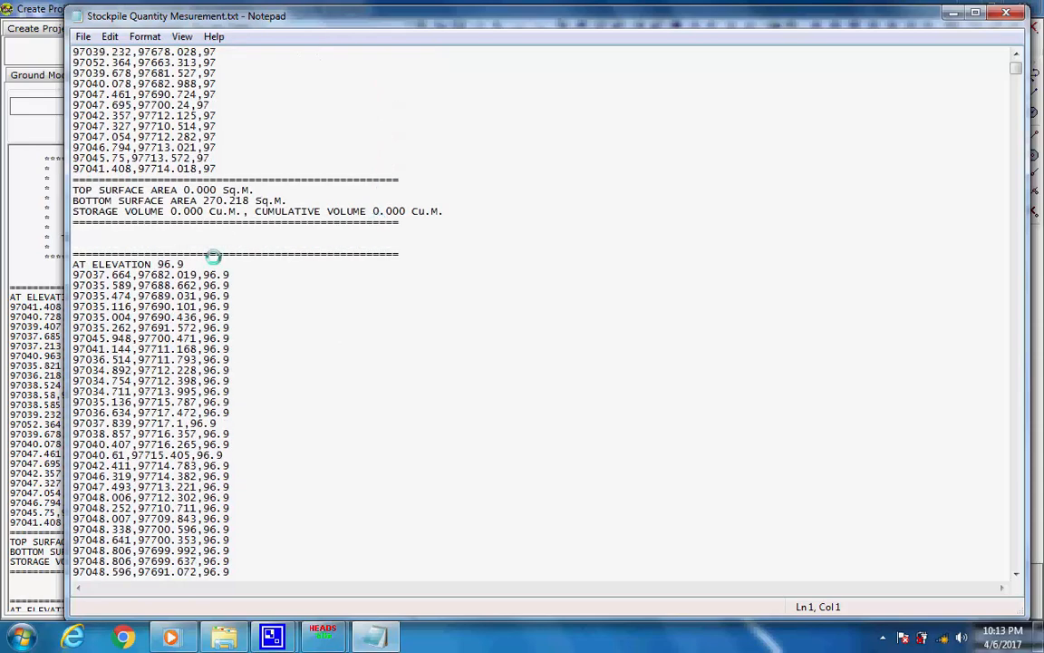
pyautogui.moveTo(185, 264); pyautogui.dragTo(46, 265)
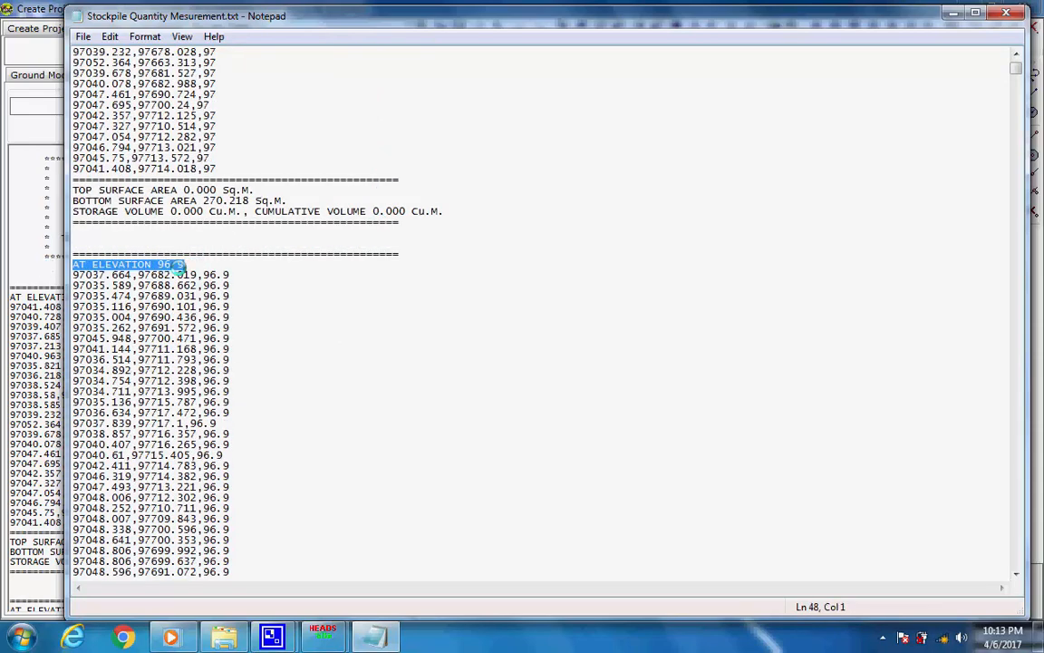
pyautogui.click(195, 265)
pyautogui.scroll(-14, 225, 281)
pyautogui.scroll(-2, 226, 292)
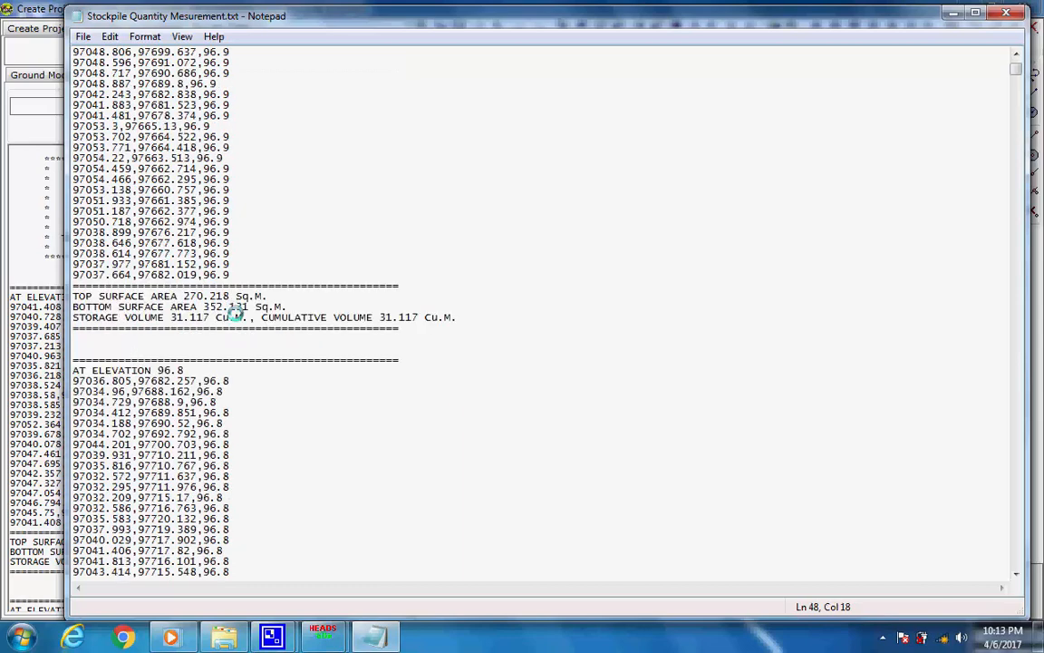
pyautogui.moveTo(457, 317); pyautogui.dragTo(71, 318)
pyautogui.click(226, 319)
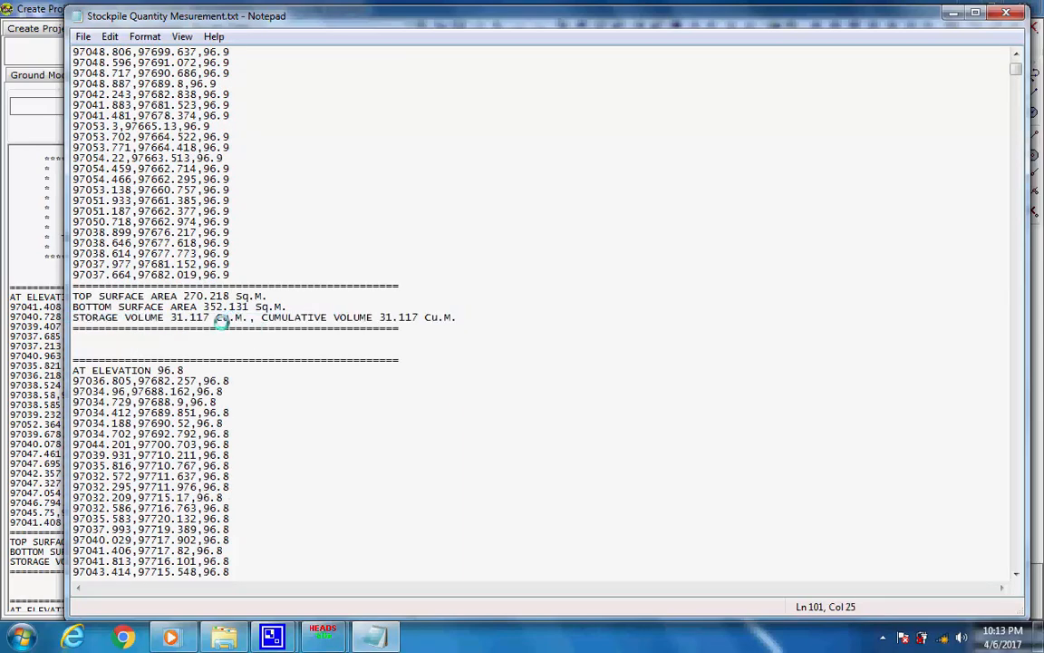
pyautogui.moveTo(210, 317); pyautogui.dragTo(171, 317)
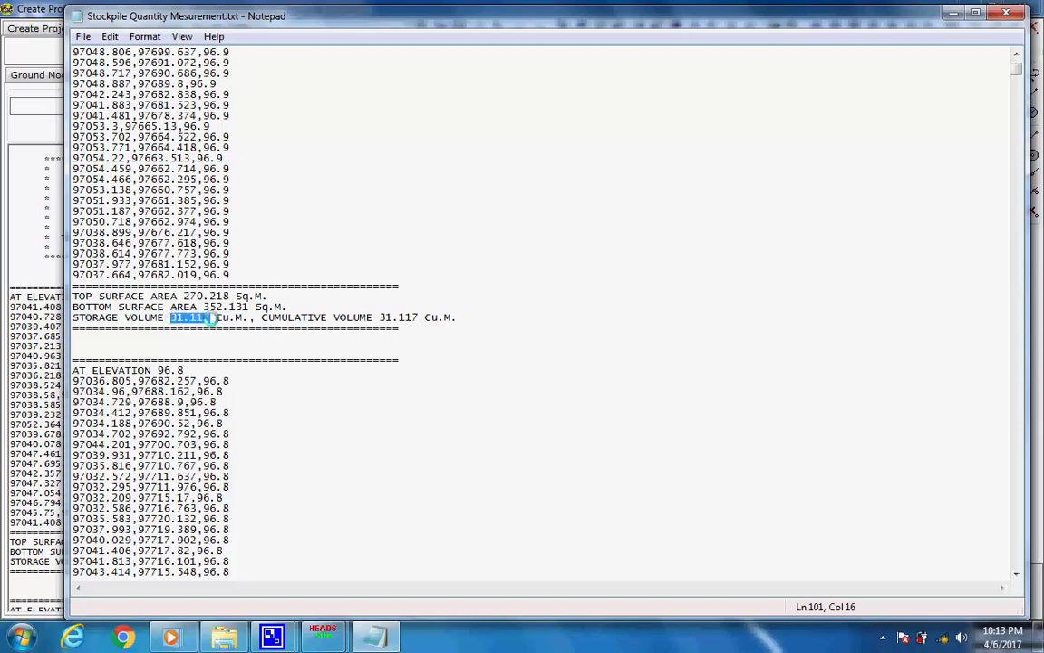
pyautogui.click(215, 317)
pyautogui.click(417, 317)
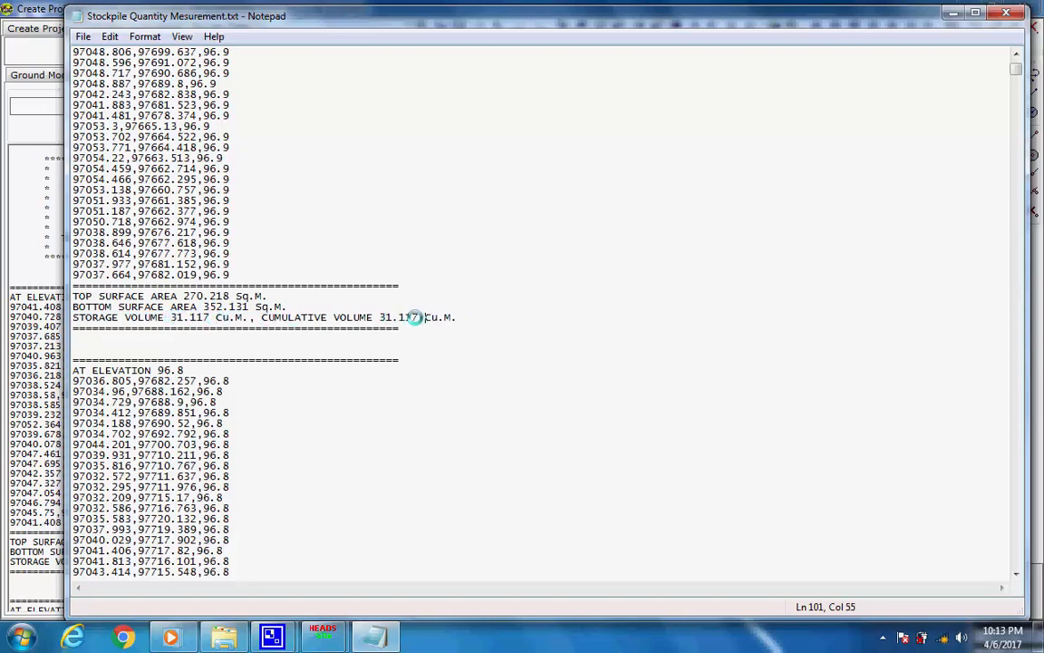
pyautogui.moveTo(417, 317); pyautogui.dragTo(377, 318)
pyautogui.click(432, 347)
# Review the elevation 96.8 section of the report, checking its storage volume and cumulative volume.
pyautogui.scroll(-5, 432, 342)
pyautogui.moveTo(185, 211); pyautogui.dragTo(60, 212)
pyautogui.click(288, 275)
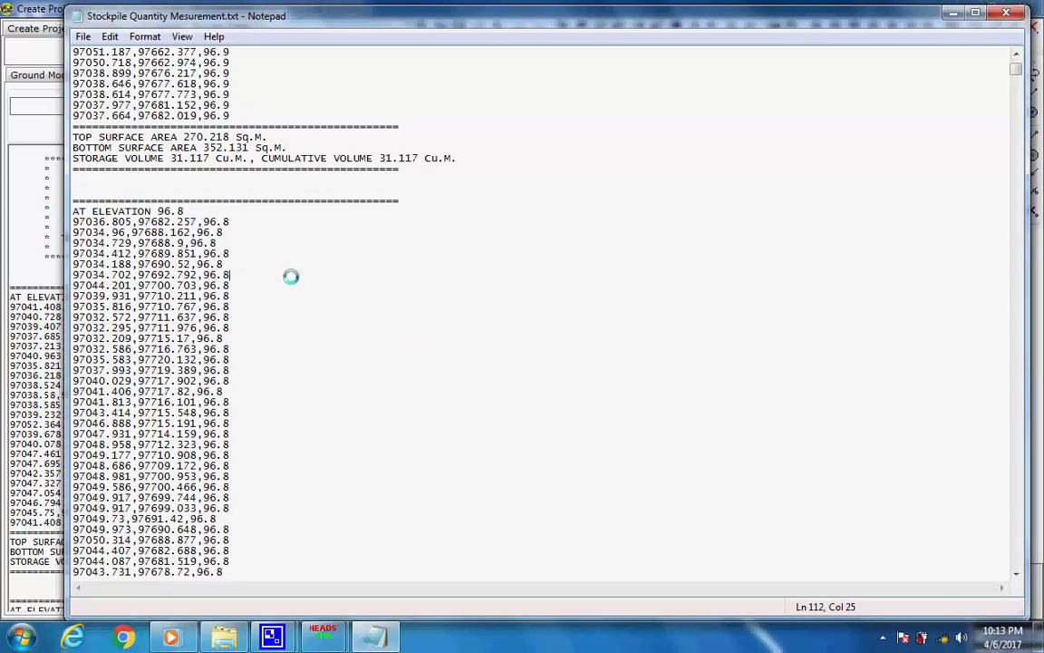
pyautogui.scroll(-12, 289, 275)
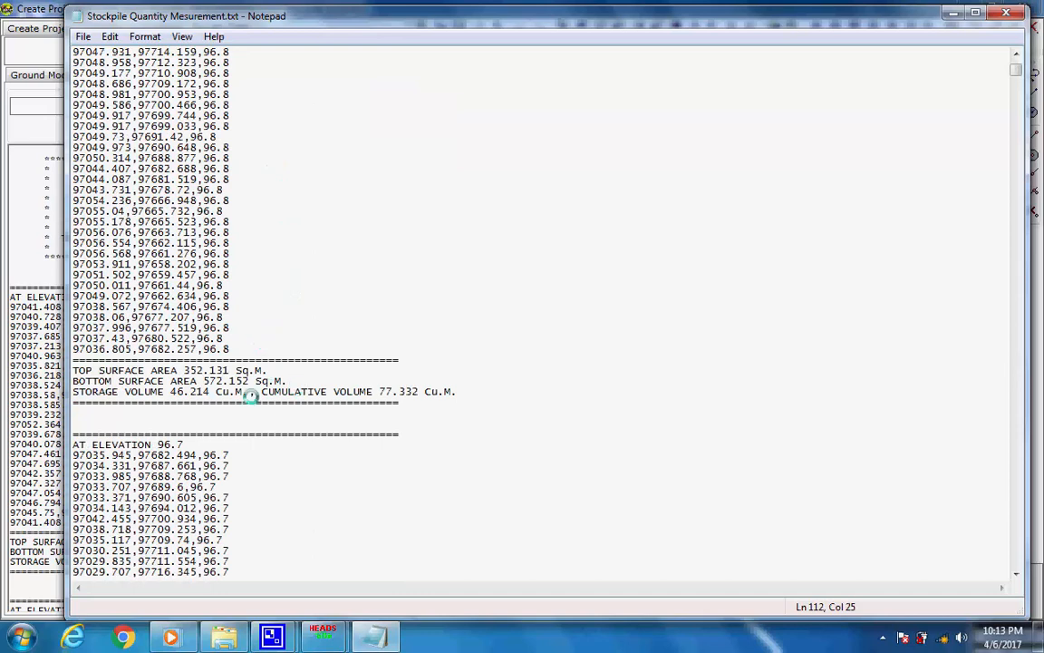
pyautogui.moveTo(248, 391); pyautogui.dragTo(170, 392)
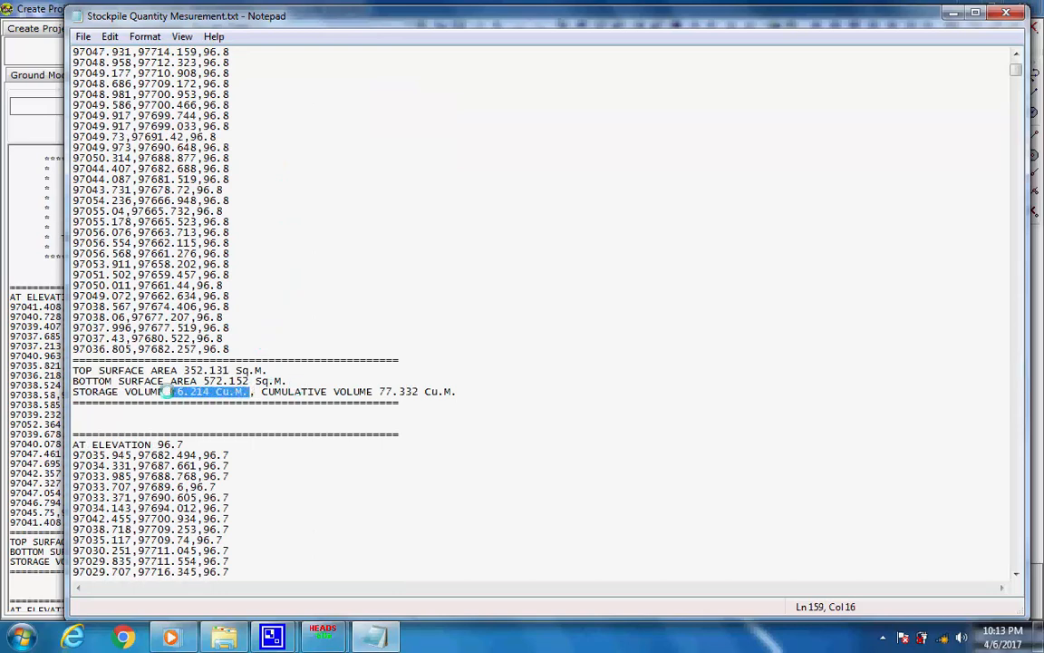
pyautogui.click(223, 391)
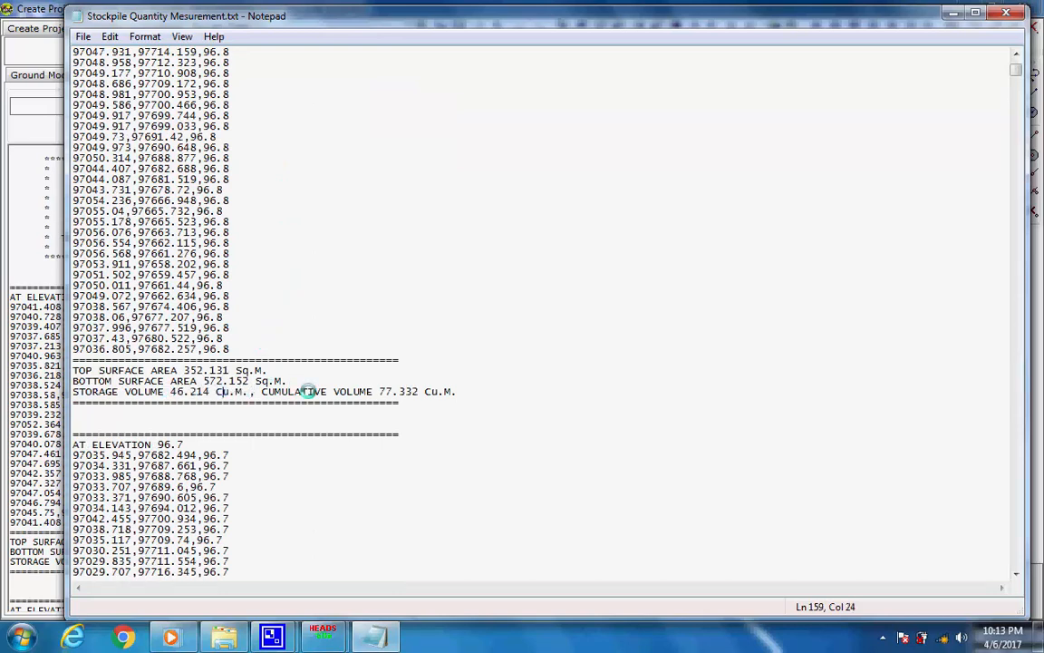
pyautogui.moveTo(458, 392); pyautogui.dragTo(380, 392)
pyautogui.click(464, 407)
# Review the elevation 96.7 section of the report, checking its storage volume and cumulative volume.
pyautogui.scroll(-9, 458, 410)
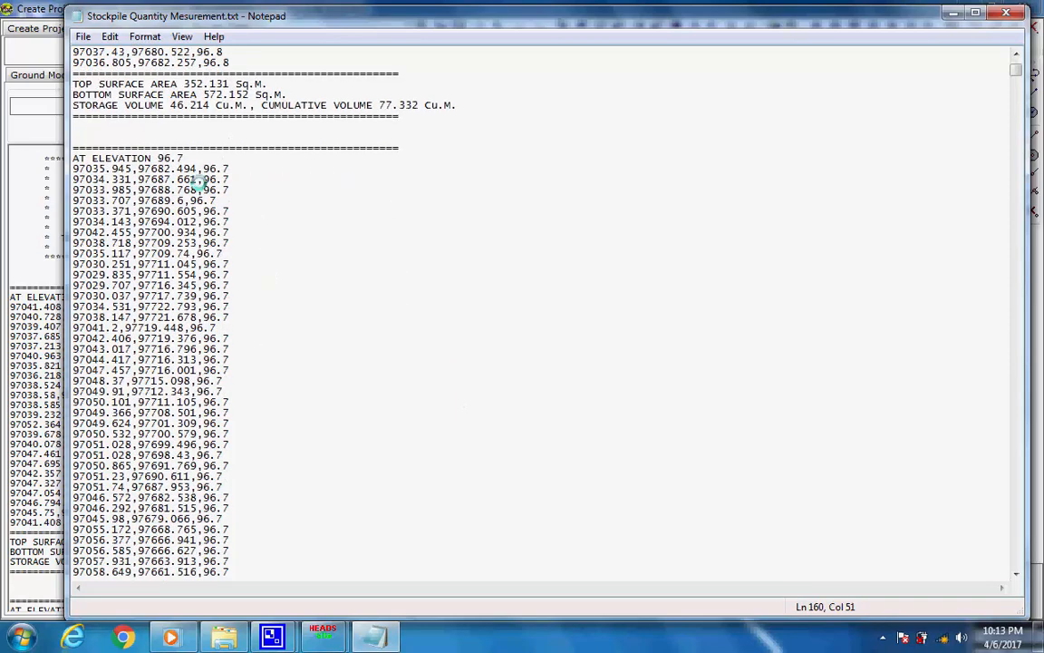
pyautogui.moveTo(188, 151); pyautogui.dragTo(73, 159)
pyautogui.click(183, 159)
pyautogui.click(184, 158)
pyautogui.scroll(-10, 284, 275)
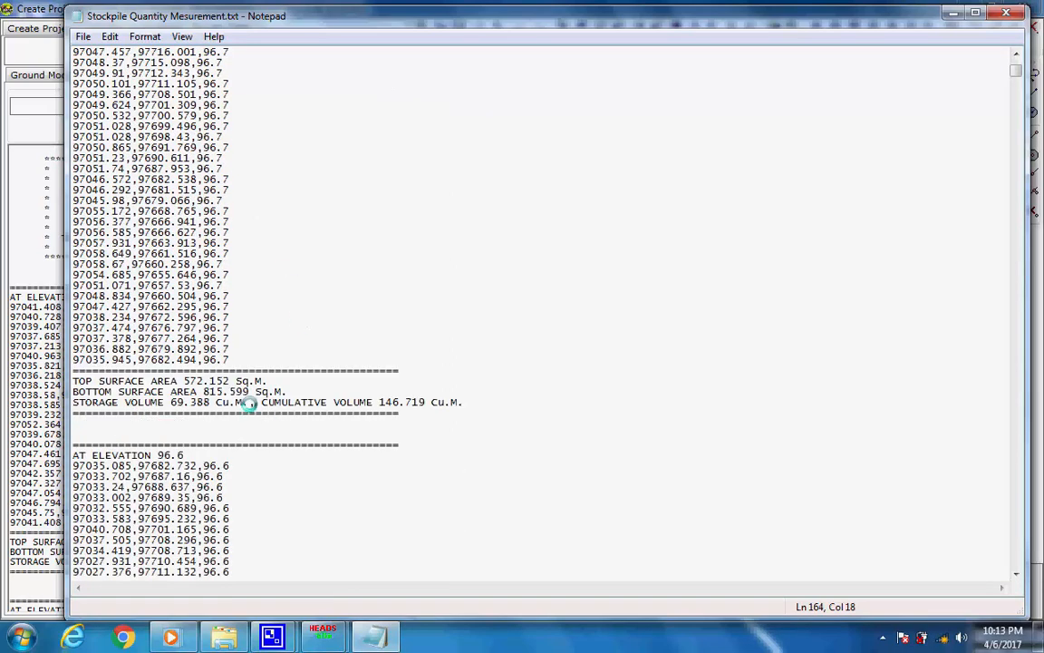
pyautogui.moveTo(247, 404); pyautogui.dragTo(176, 404)
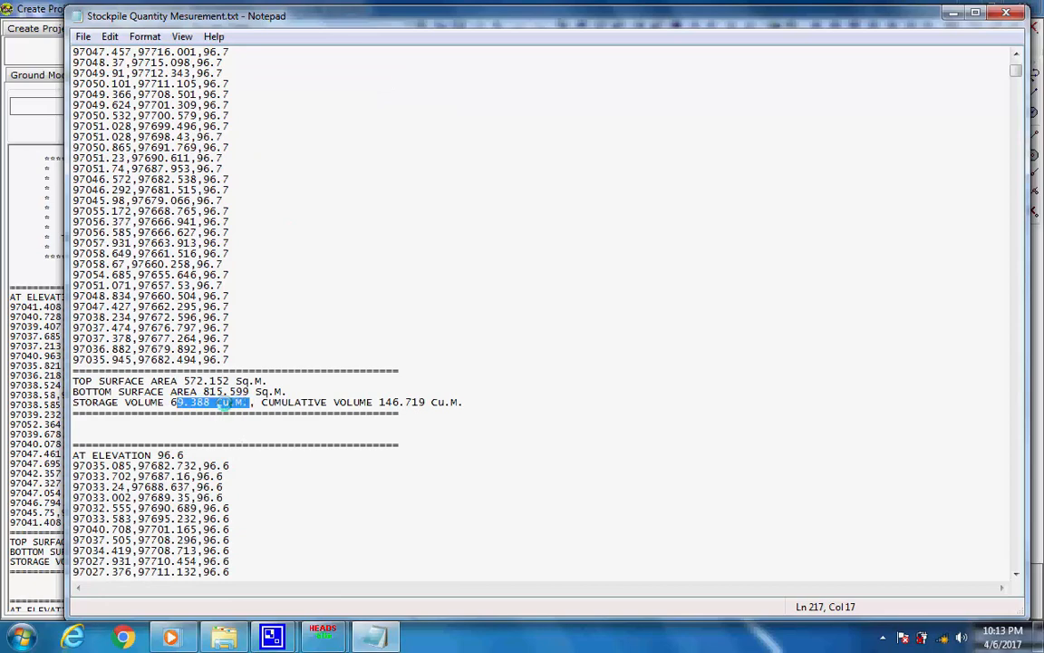
pyautogui.click(241, 403)
pyautogui.moveTo(462, 403); pyautogui.dragTo(379, 403)
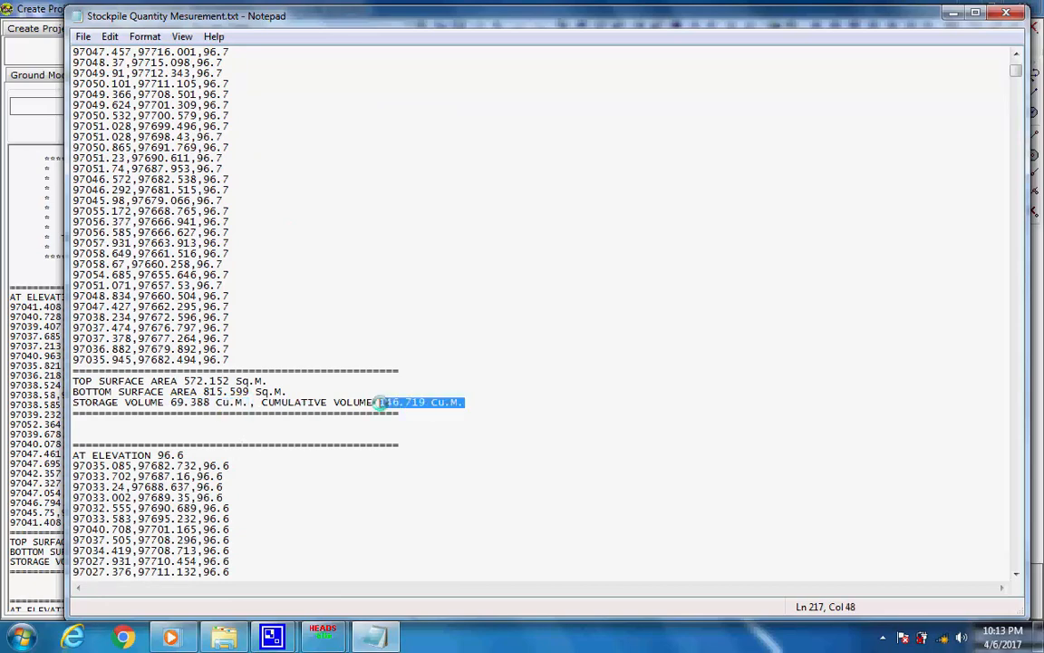
pyautogui.click(485, 401)
# Check the storage and cumulative volumes for elevation 96.6 in the report and close the report file.
pyautogui.scroll(-14, 480, 396)
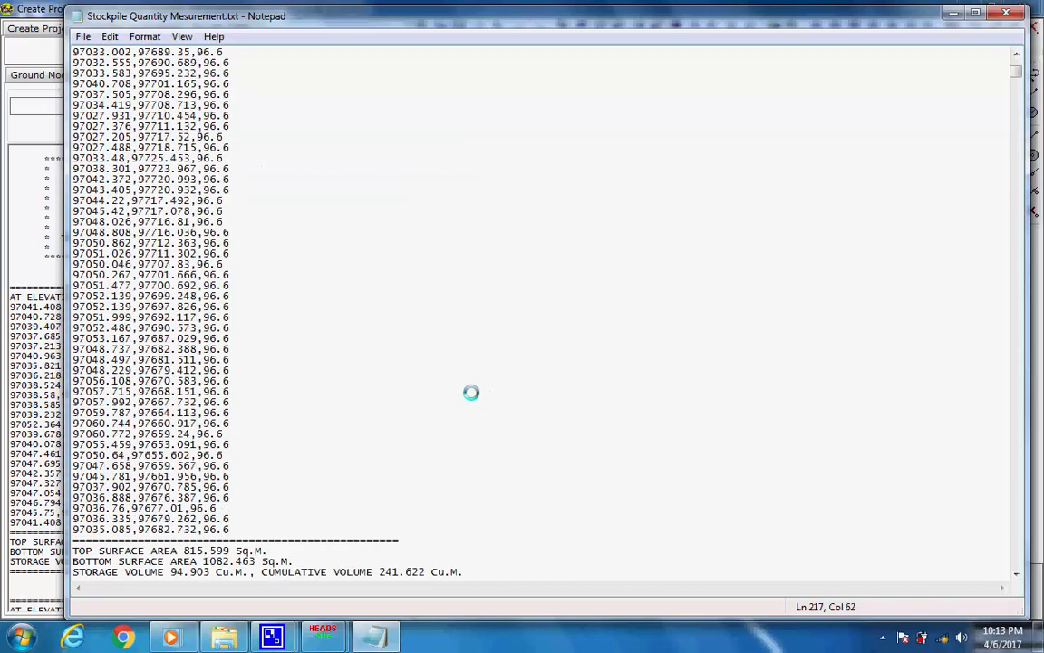
pyautogui.scroll(4, 470, 391)
pyautogui.moveTo(177, 136); pyautogui.dragTo(57, 136)
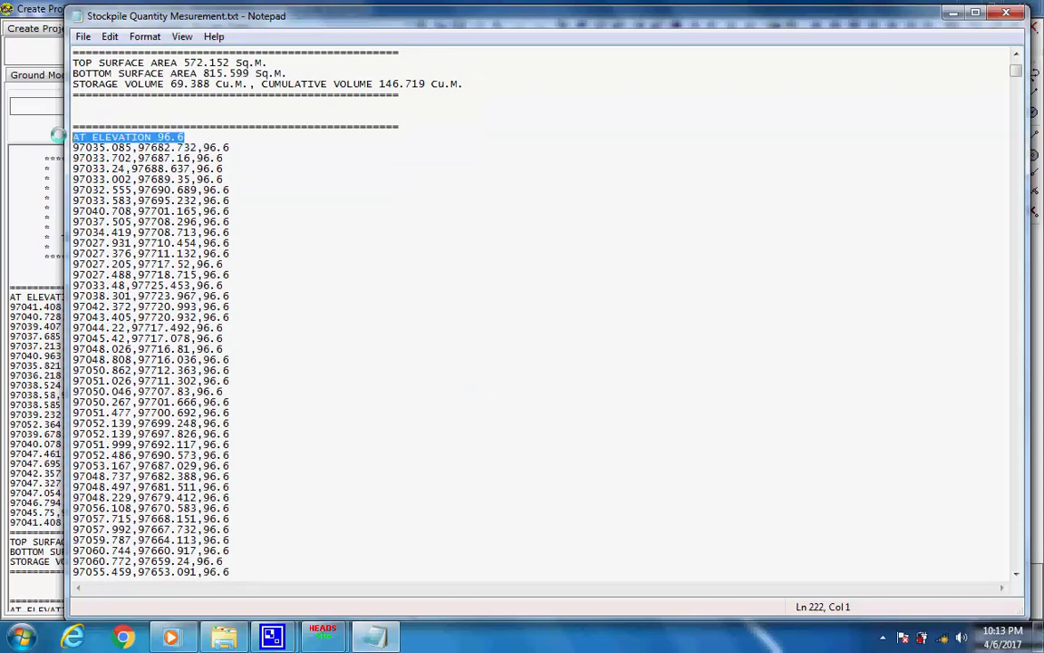
pyautogui.click(249, 145)
pyautogui.scroll(-9, 299, 237)
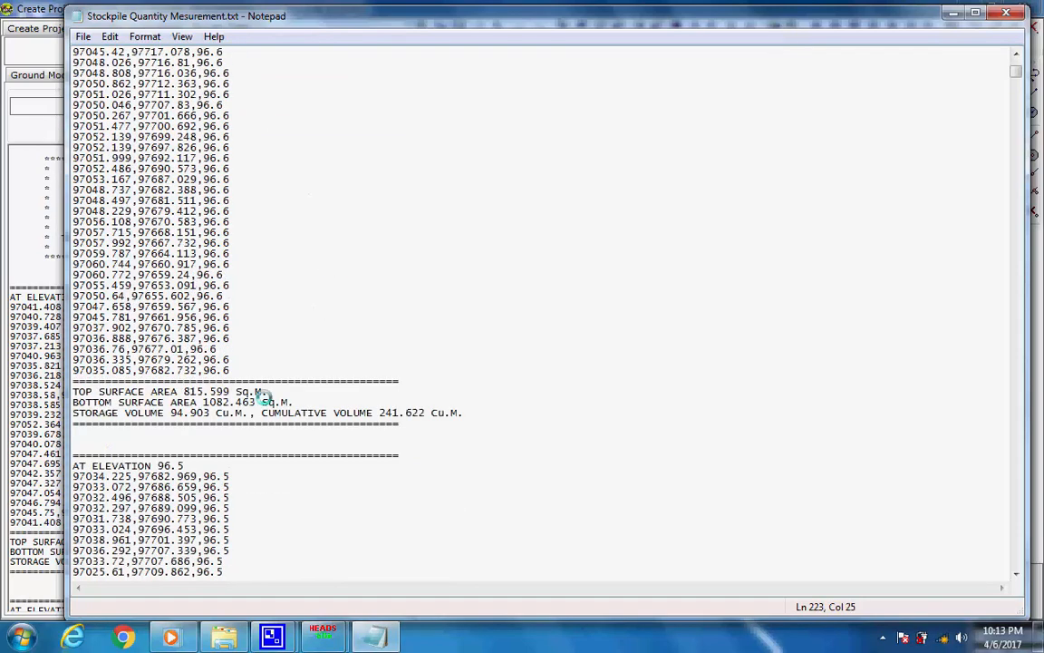
pyautogui.moveTo(256, 412); pyautogui.dragTo(169, 412)
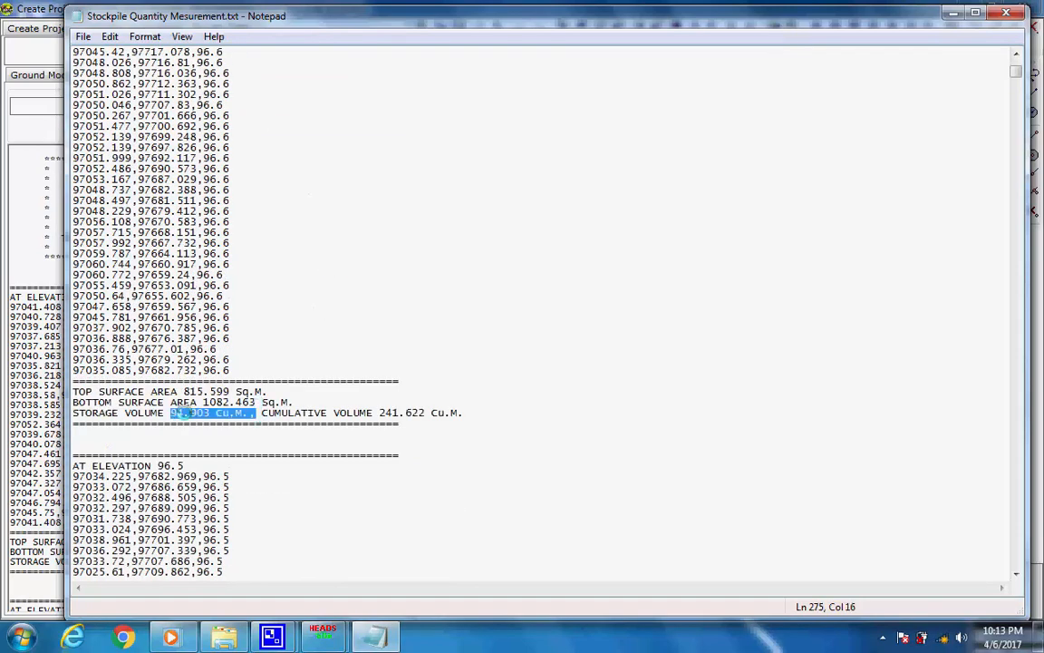
pyautogui.moveTo(464, 412); pyautogui.dragTo(374, 413)
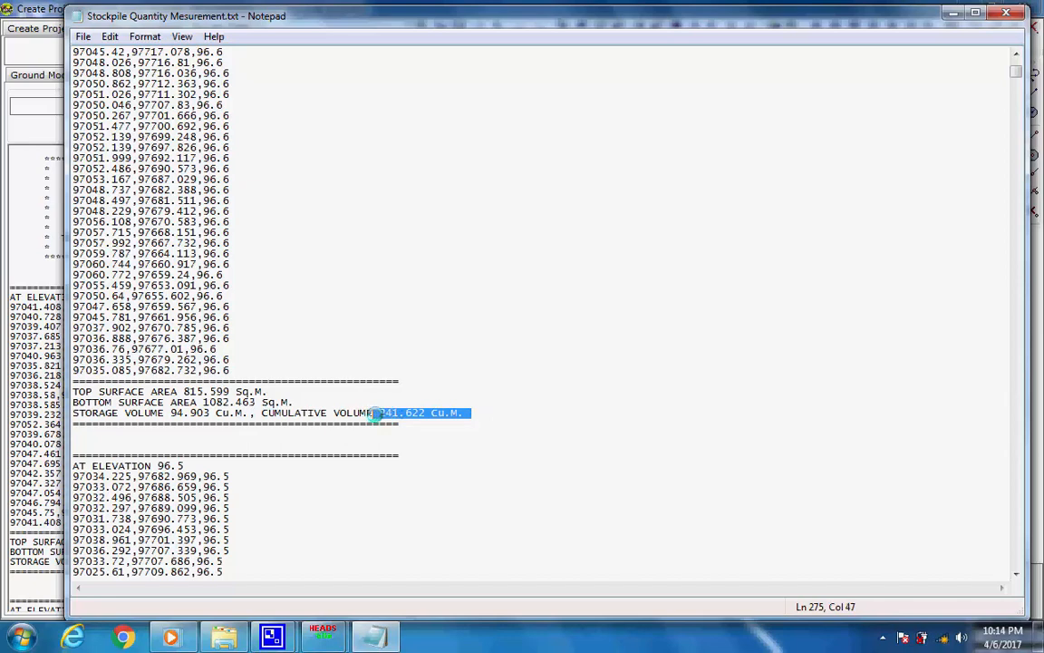
pyautogui.click(513, 413)
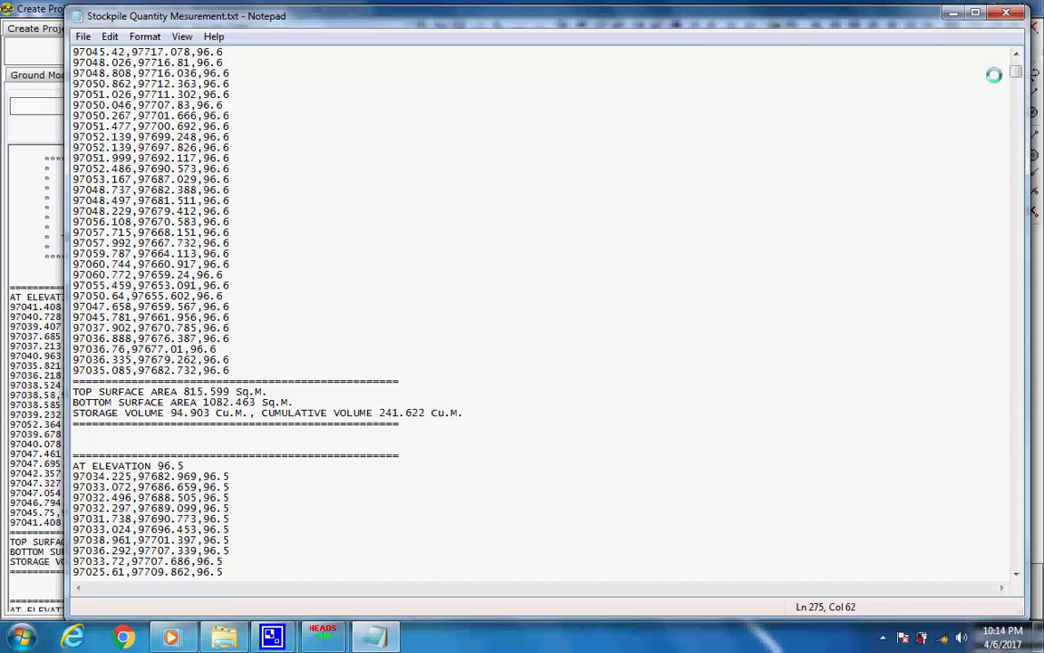
pyautogui.click(1004, 14)
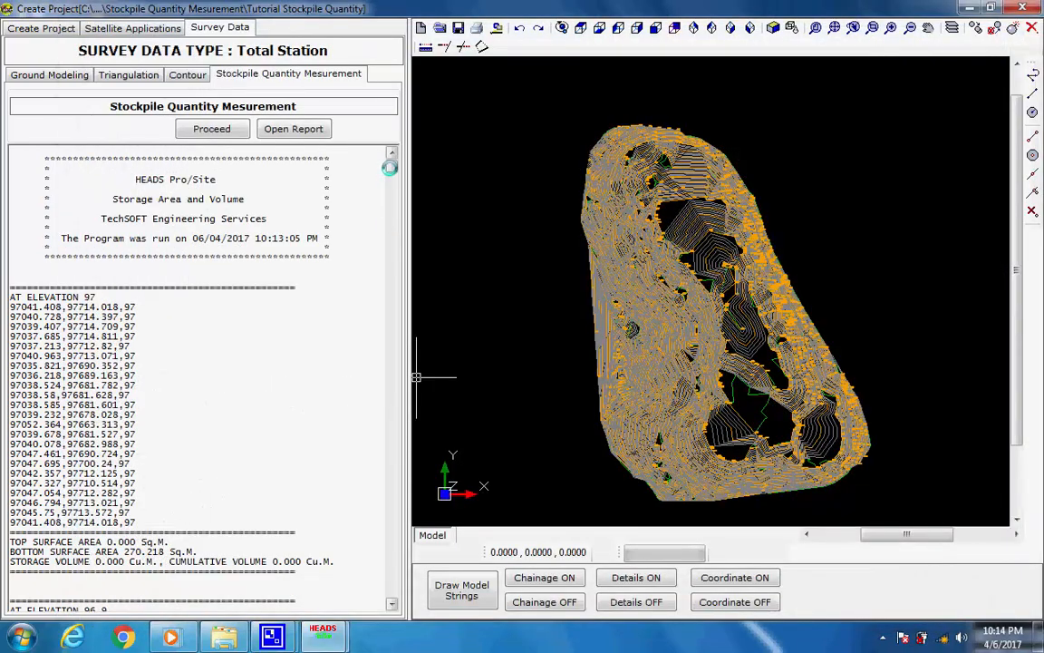
# Examine the storage volume and cumulative volume at the end of the stockpile report, for elevation 86, and return to its beginning.
pyautogui.moveTo(390, 179); pyautogui.dragTo(388, 594)
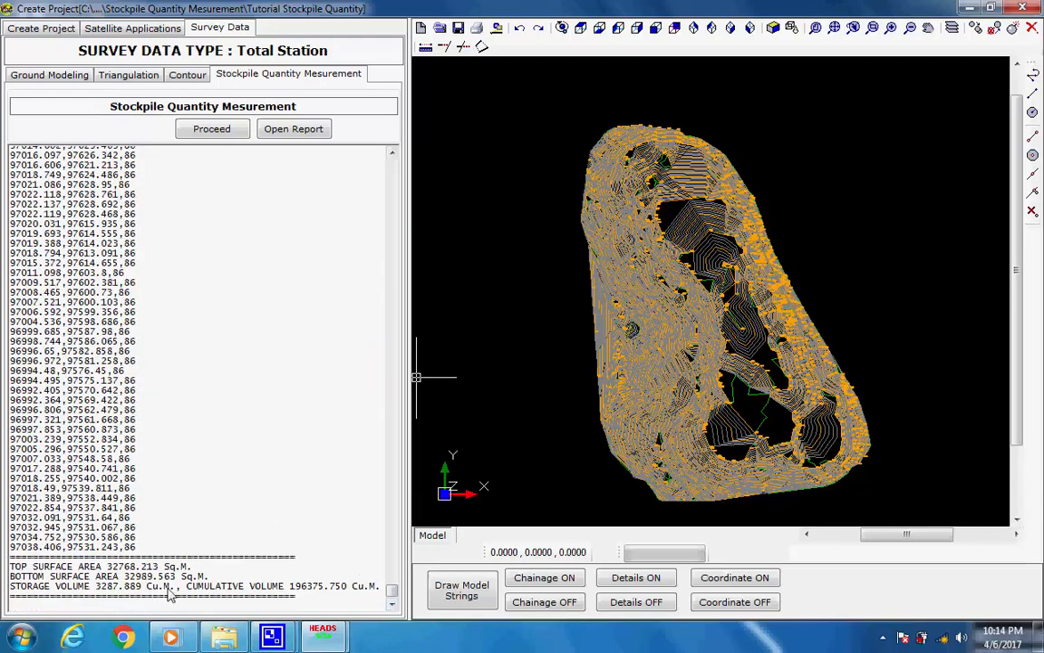
pyautogui.moveTo(181, 587); pyautogui.dragTo(111, 588)
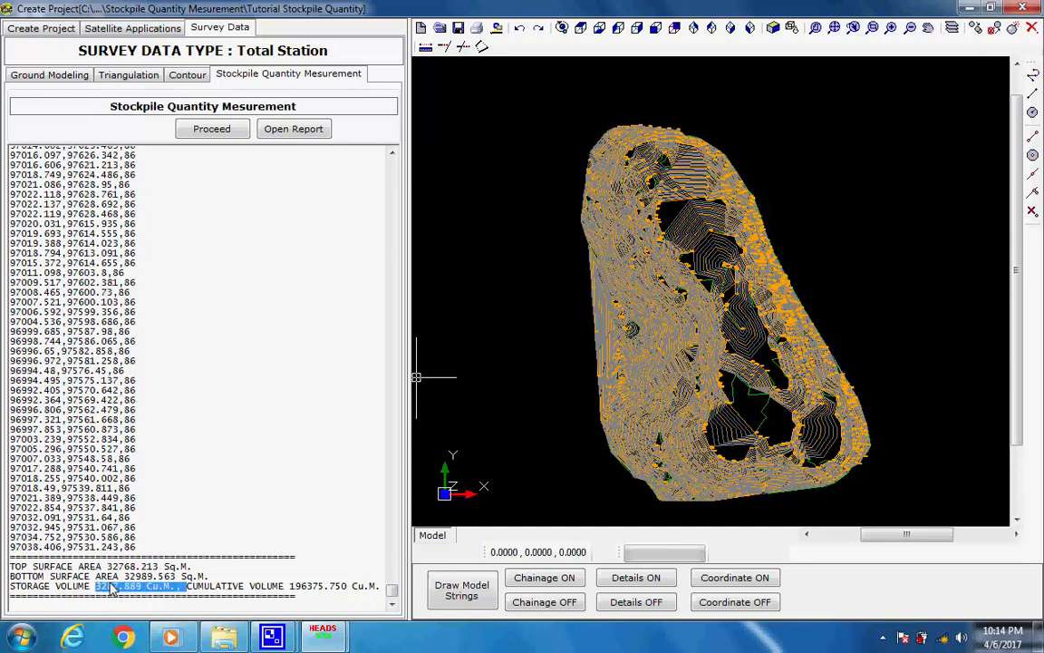
pyautogui.click(379, 590)
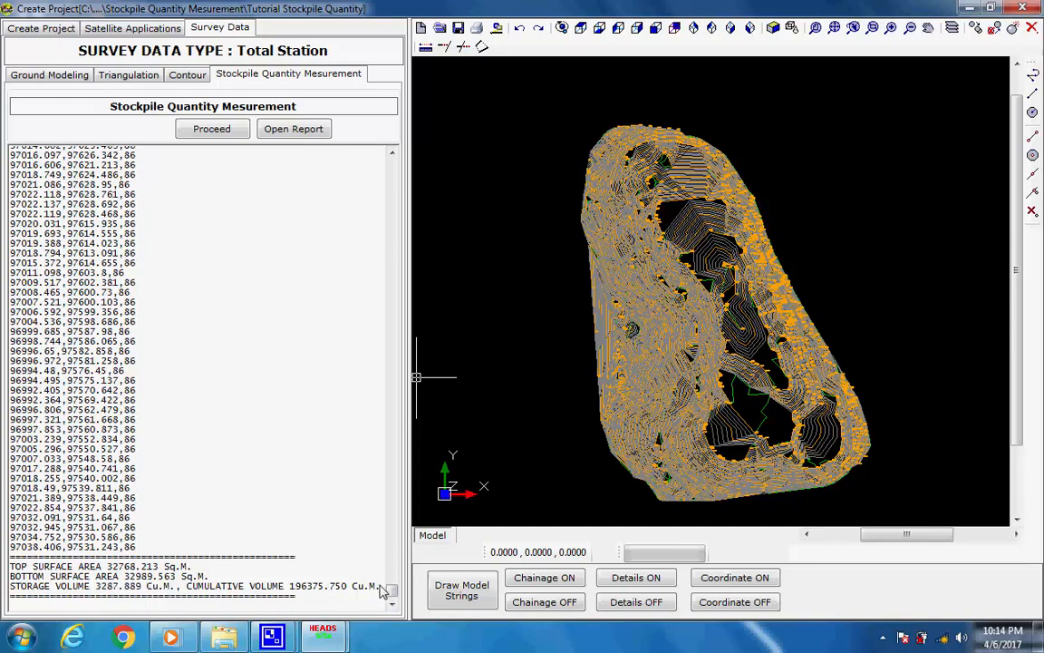
pyautogui.moveTo(381, 588); pyautogui.dragTo(300, 587)
pyautogui.click(332, 558)
pyautogui.scroll(1, 337, 532)
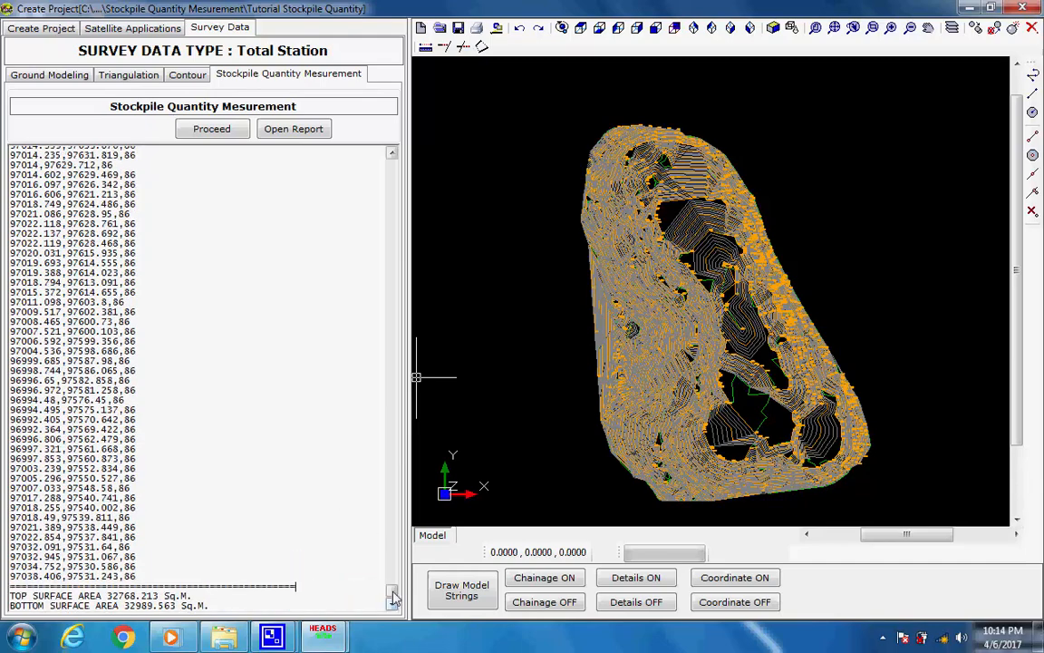
pyautogui.scroll(20, 356, 539)
pyautogui.scroll(20, 381, 299)
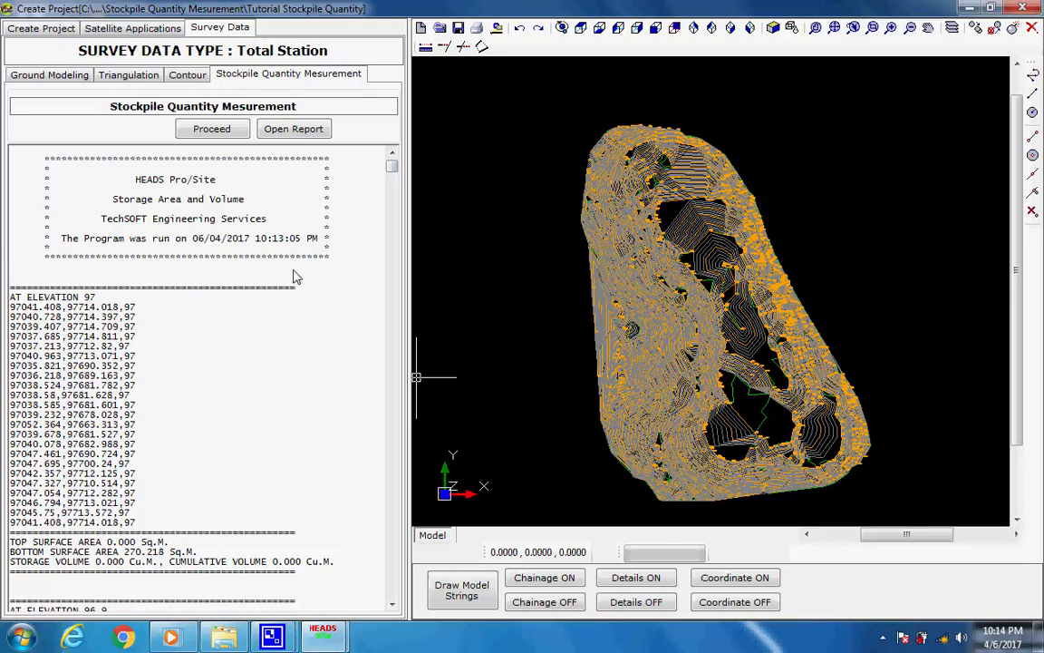
# Close the Tutorial Stockpile Quantity project window, saving the project data file.
pyautogui.click(1023, 8)
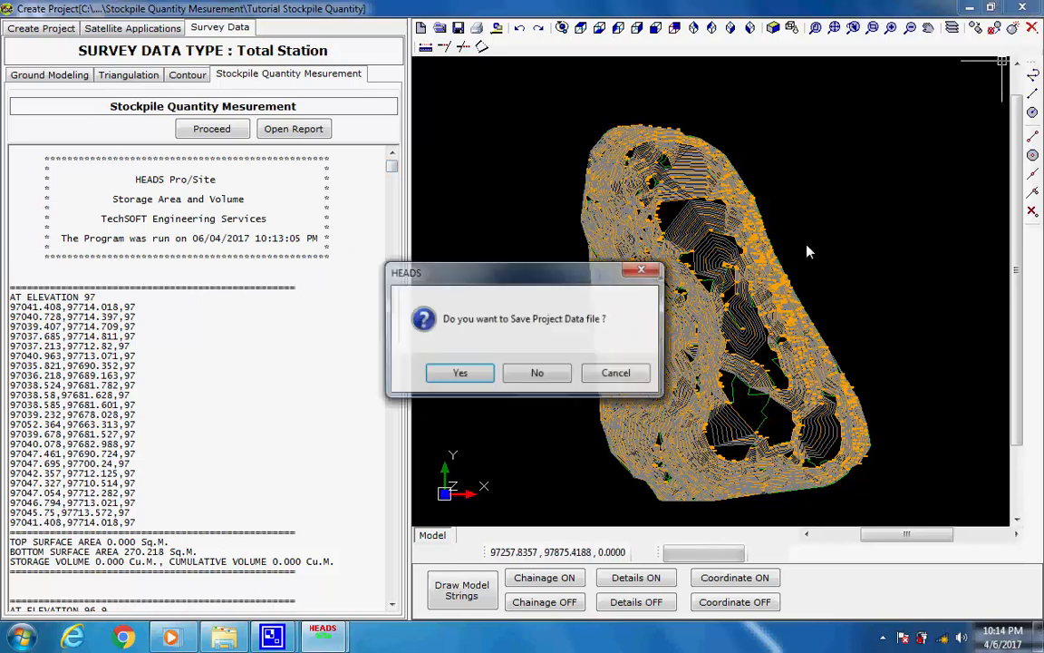
pyautogui.click(483, 375)
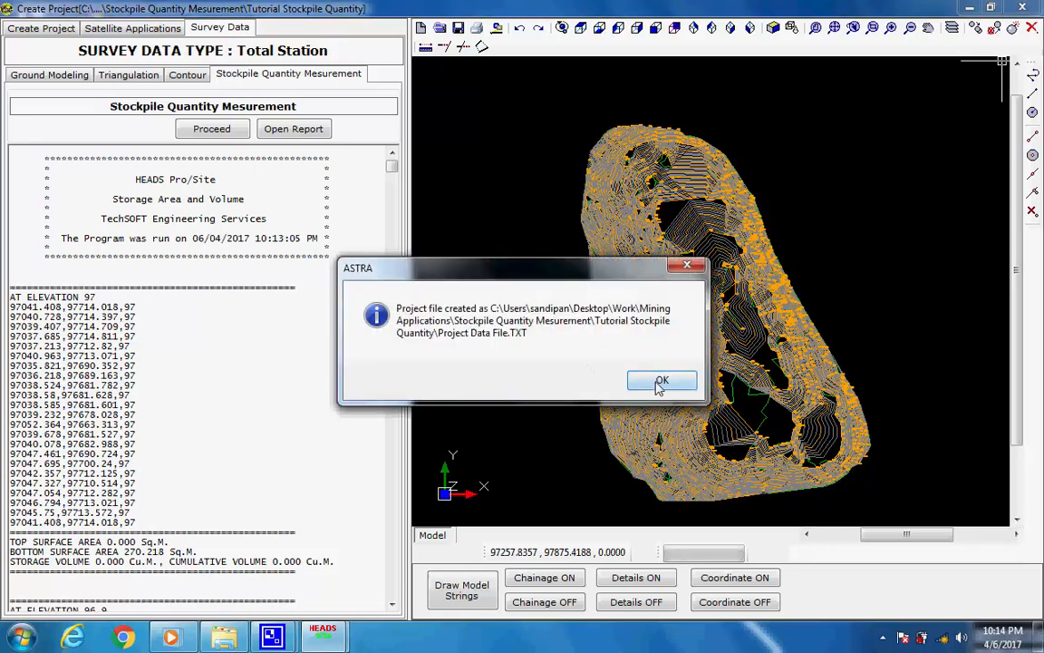
pyautogui.click(660, 382)
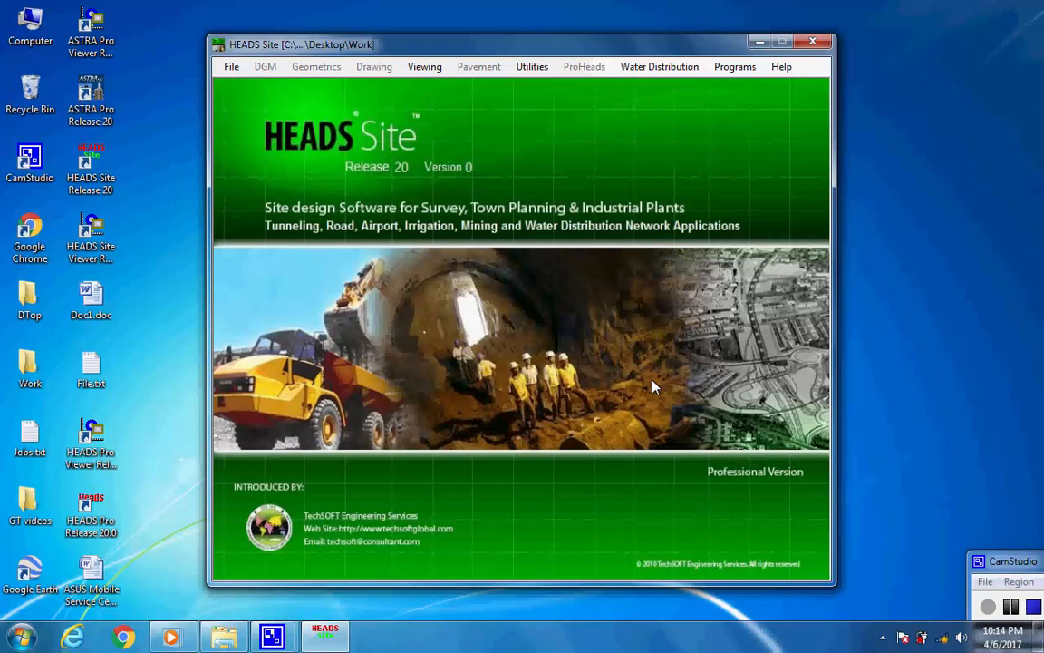